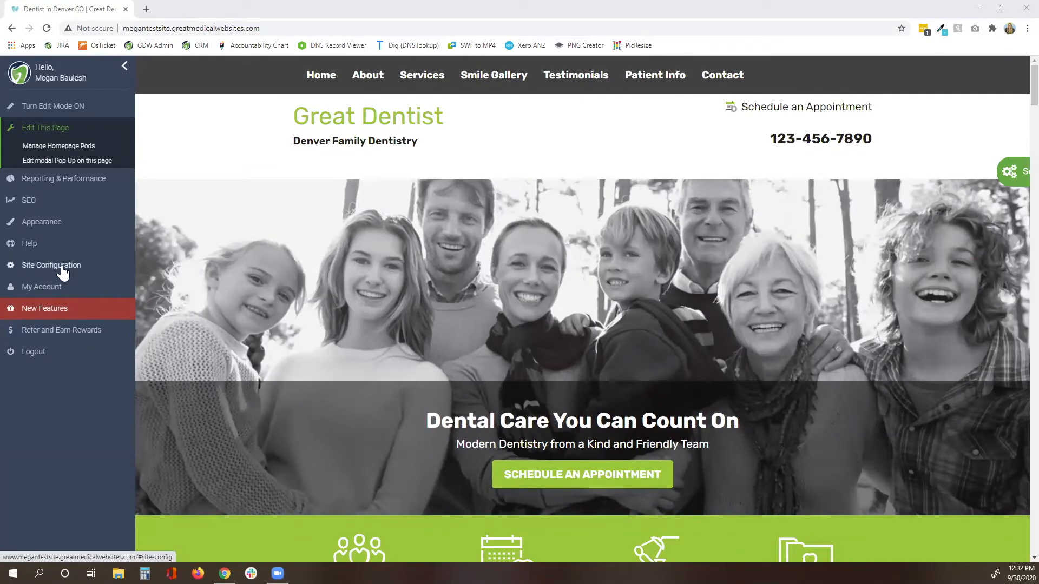
Open Site Settings from the Site Configuration menu in the admin sidebar.
{"action": "left_click", "coordinate": [61, 269]}
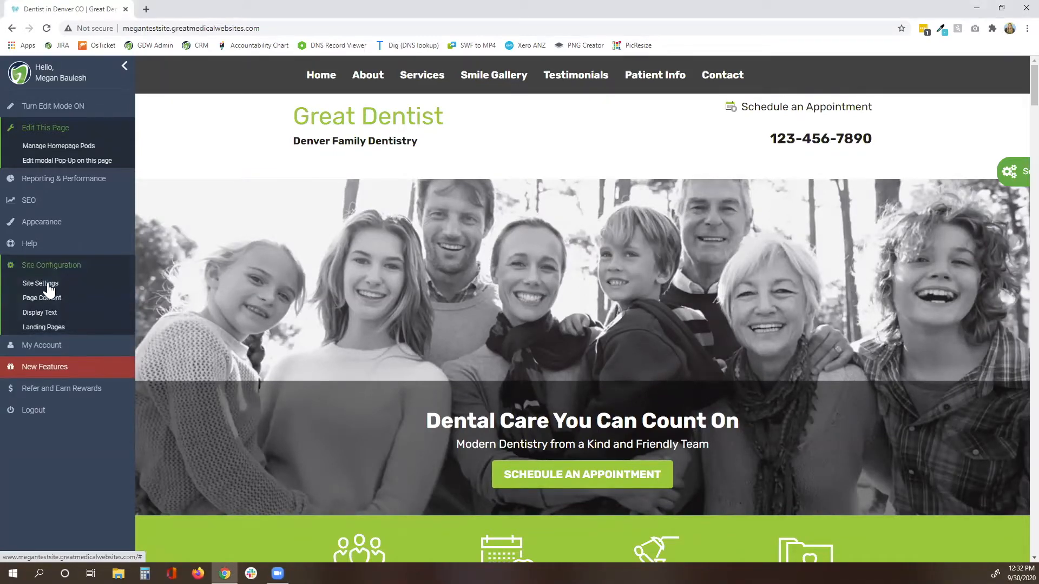
{"action": "left_click", "coordinate": [48, 287]}
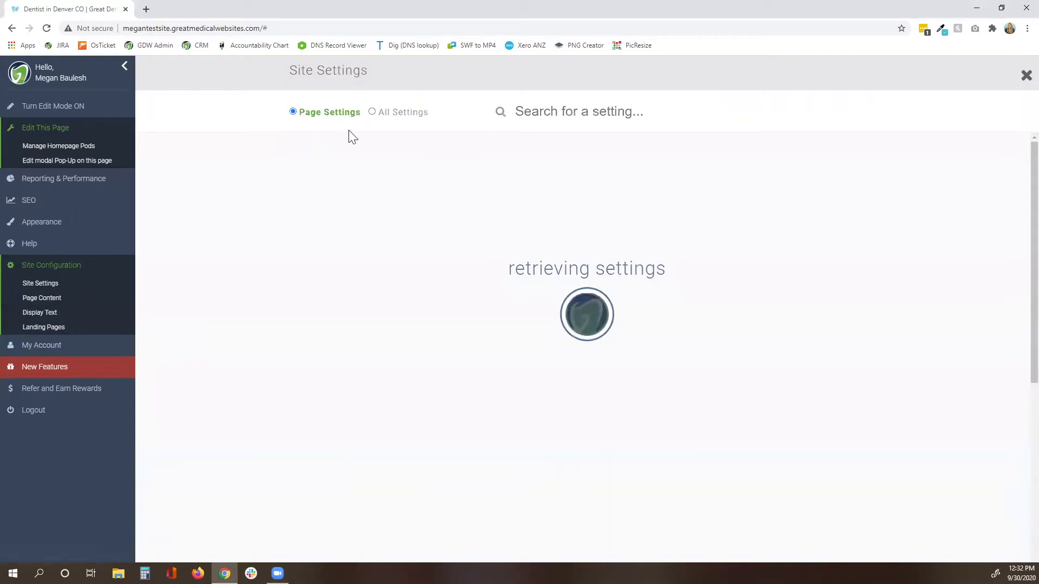
Filter all settings by 'gall' to check Show Smile Gallery is Yes, then close Site Settings.
{"action": "left_click", "coordinate": [392, 116]}
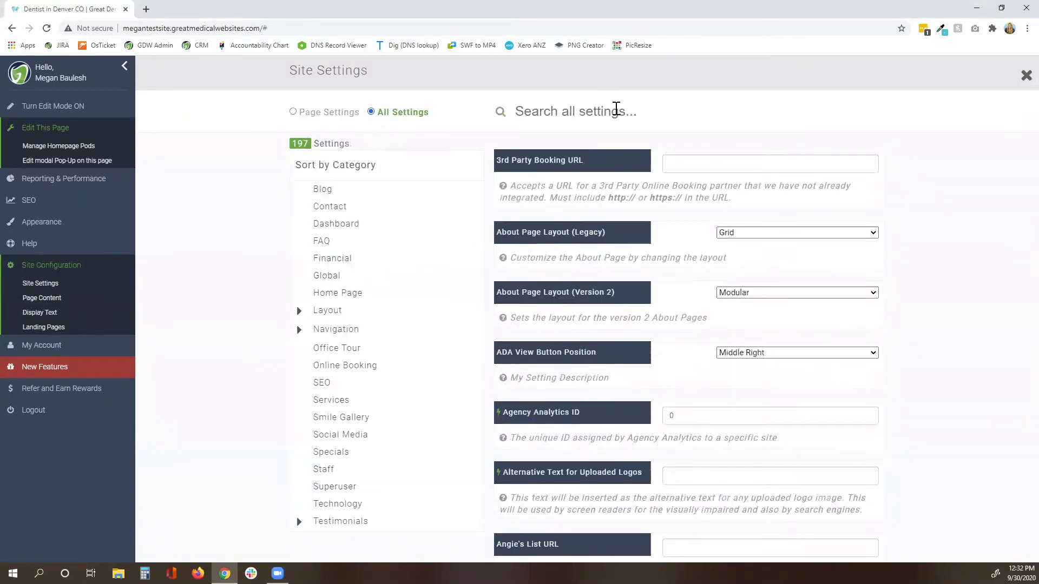
{"action": "left_click", "coordinate": [615, 110]}
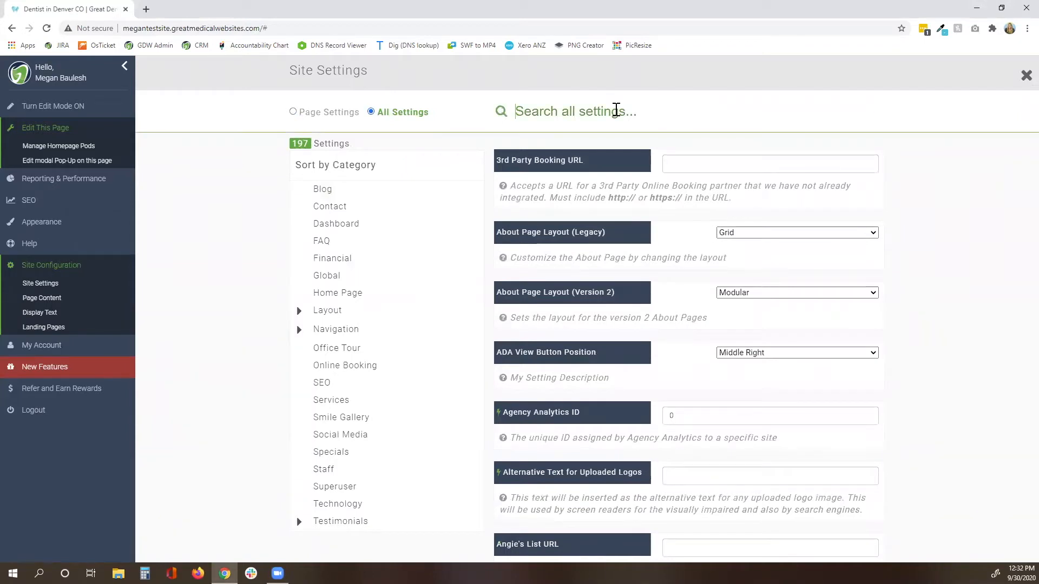
{"action": "type", "text": "gall"}
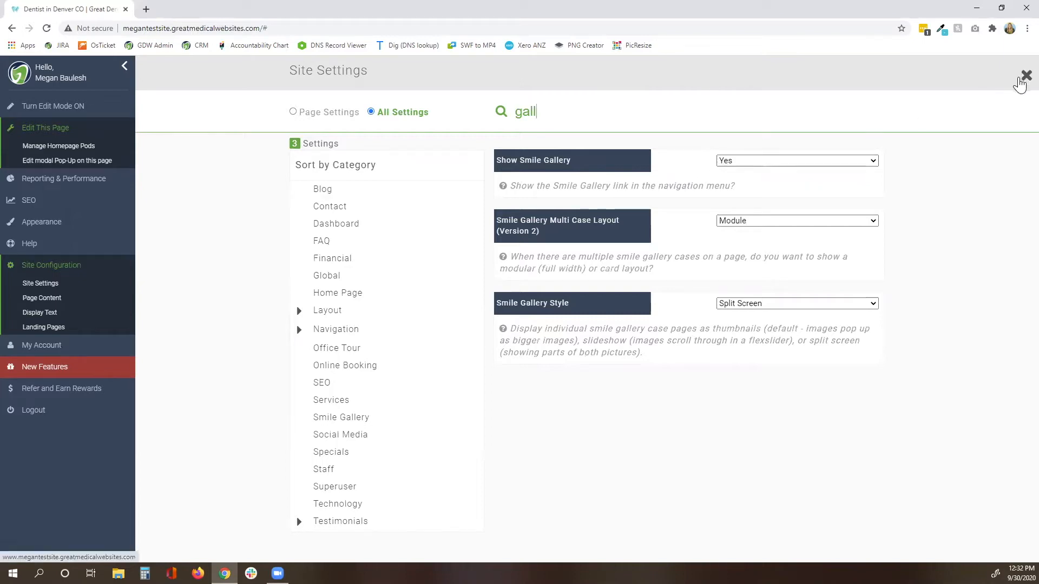
{"action": "left_click", "coordinate": [1020, 84]}
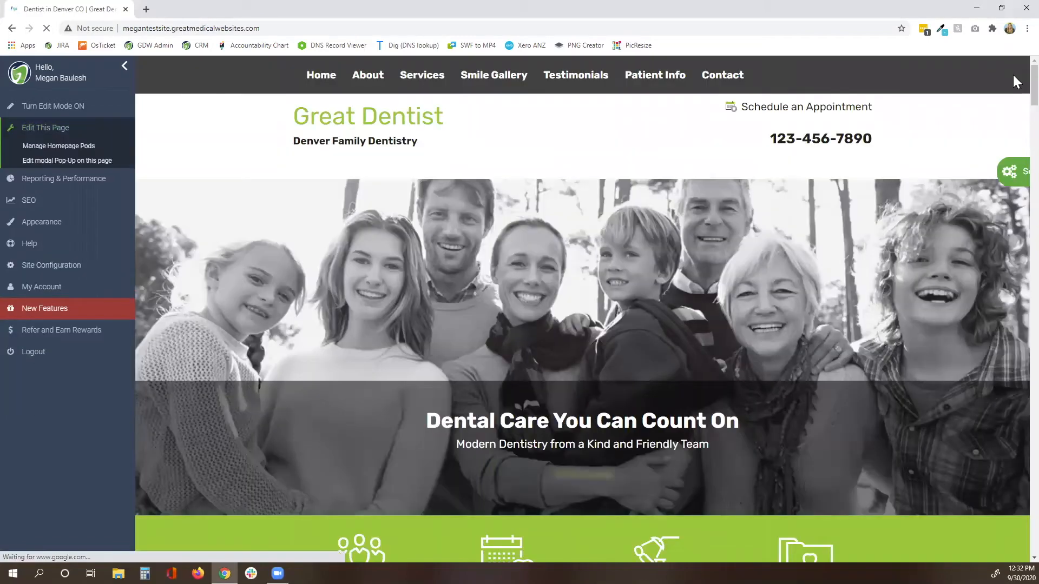
Browse the Smile Gallery page's existing entries such as BA Image, b&a image and Invisalign Patient.
{"action": "left_click", "coordinate": [494, 83]}
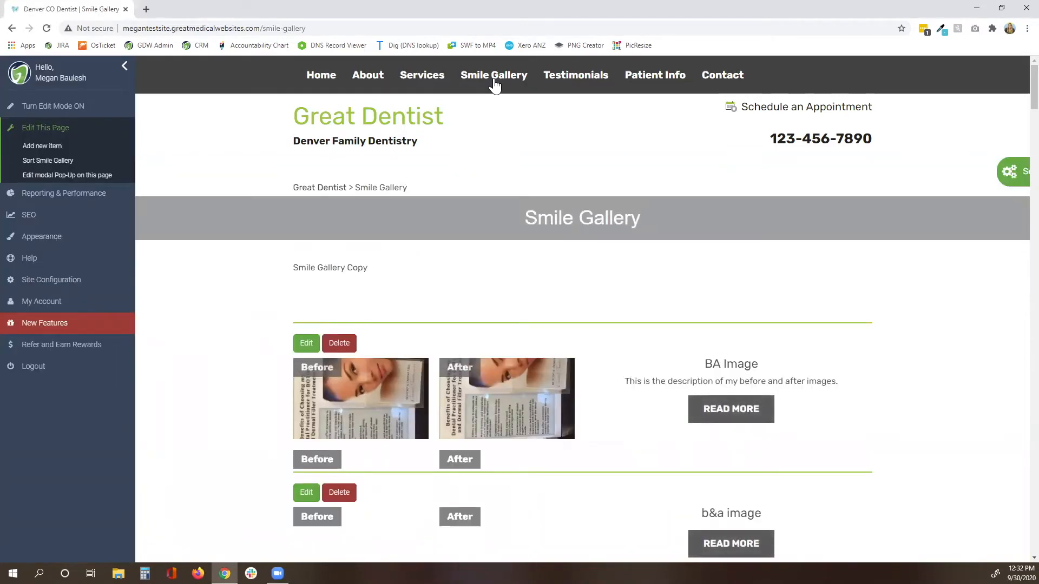
{"action": "scroll", "coordinate": [460, 265], "scroll_direction": "down", "scroll_amount": 2}
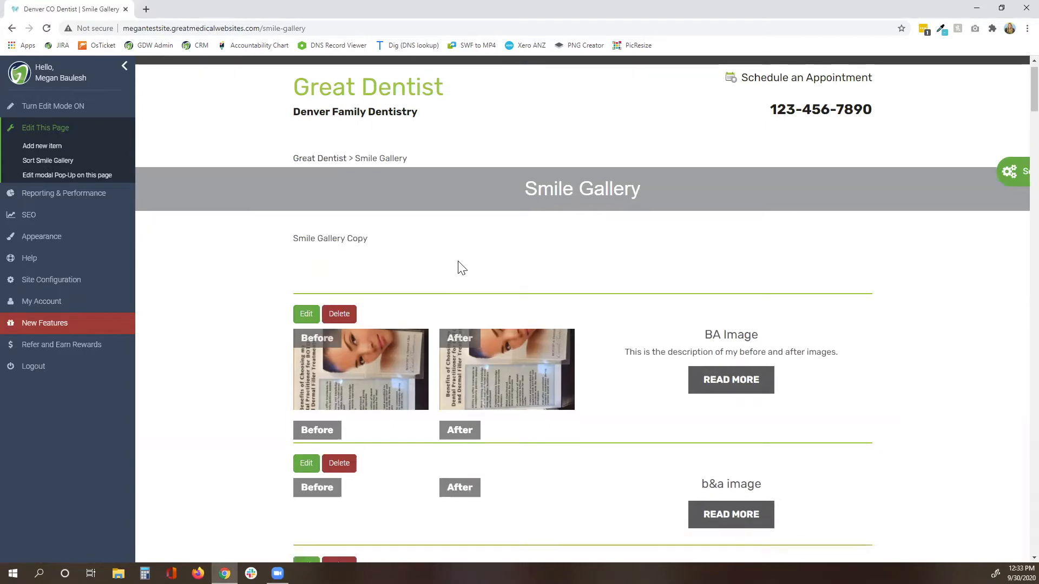
{"action": "scroll", "coordinate": [460, 265], "scroll_direction": "down", "scroll_amount": 5}
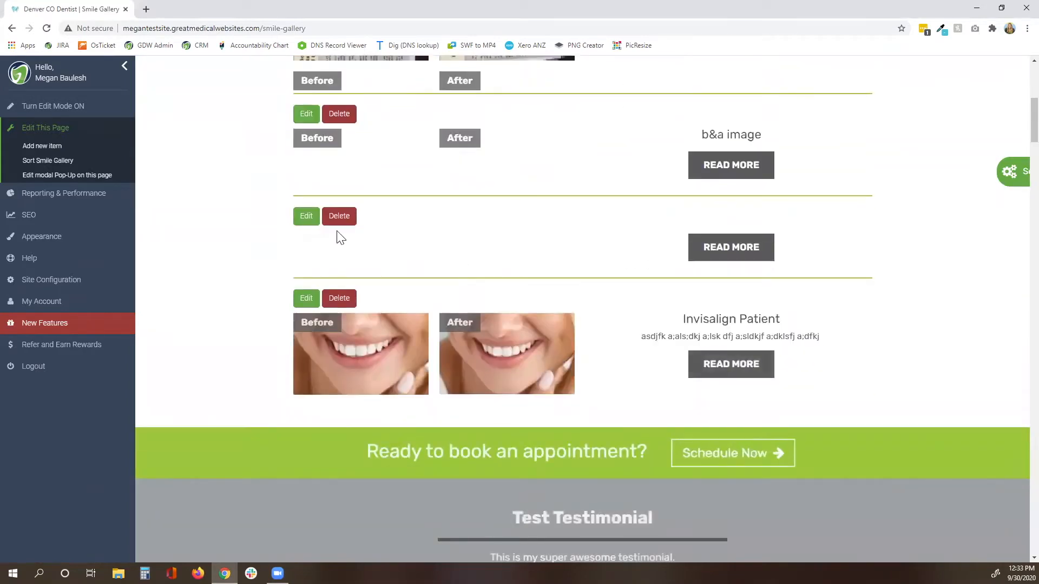
{"action": "scroll", "coordinate": [513, 247], "scroll_direction": "up", "scroll_amount": 4}
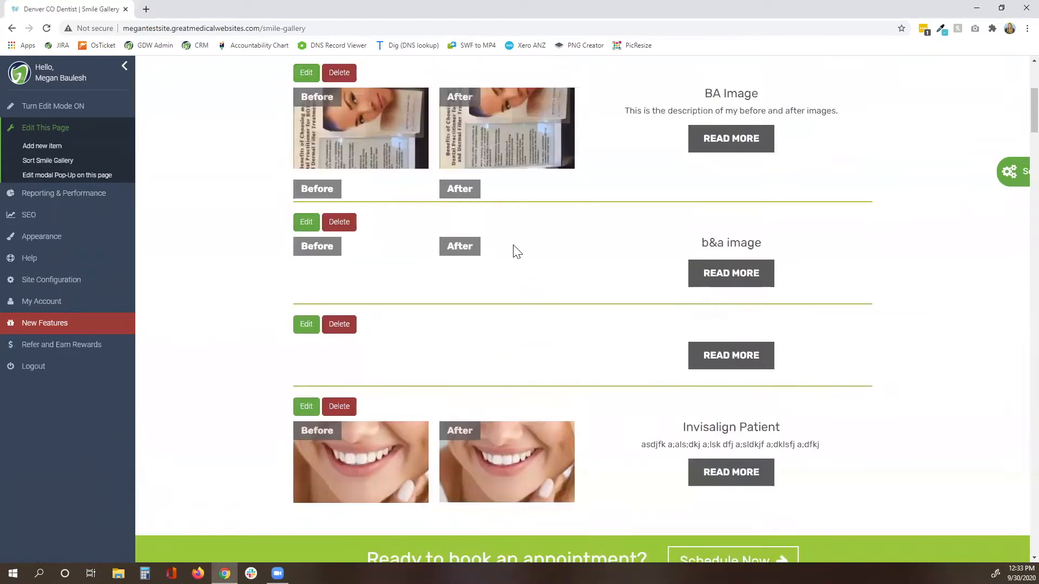
{"action": "scroll", "coordinate": [512, 248], "scroll_direction": "up", "scroll_amount": 2}
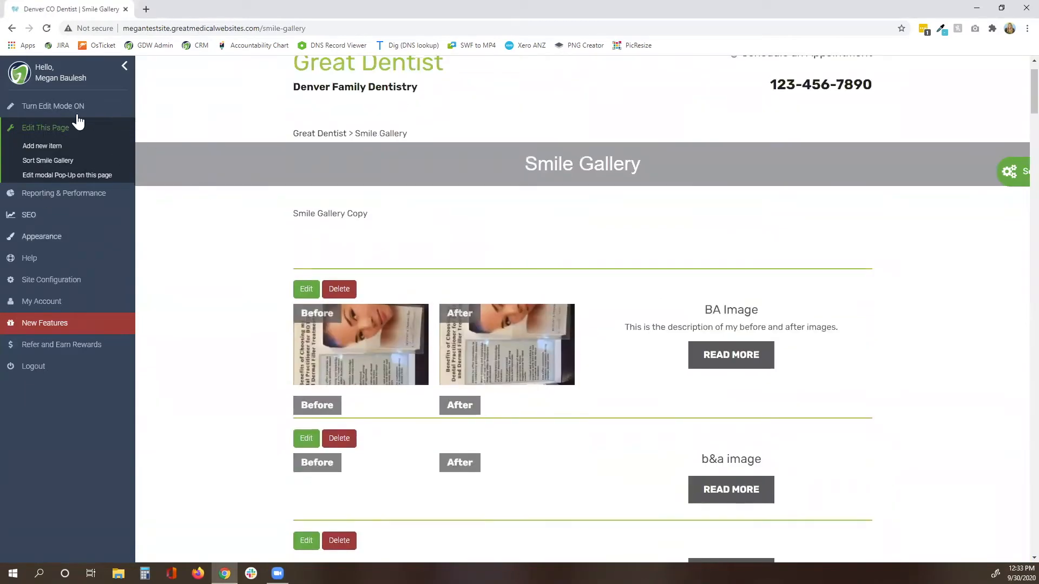
Add a new Smile Gallery item titled 'Invisalign Patient' with placeholder text 'skjf alsk jaskj ;alsk j;askj asdkj' as its description.
{"action": "left_click", "coordinate": [47, 153]}
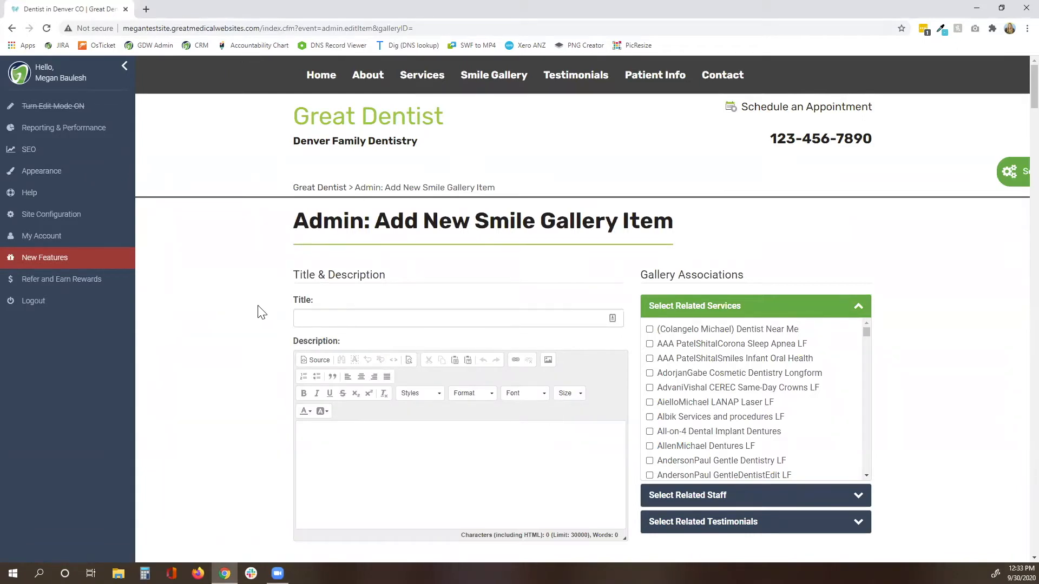
{"action": "scroll", "coordinate": [258, 313], "scroll_direction": "down", "scroll_amount": 1}
{"action": "scroll", "coordinate": [257, 313], "scroll_direction": "down", "scroll_amount": 1}
{"action": "left_click", "coordinate": [317, 211]}
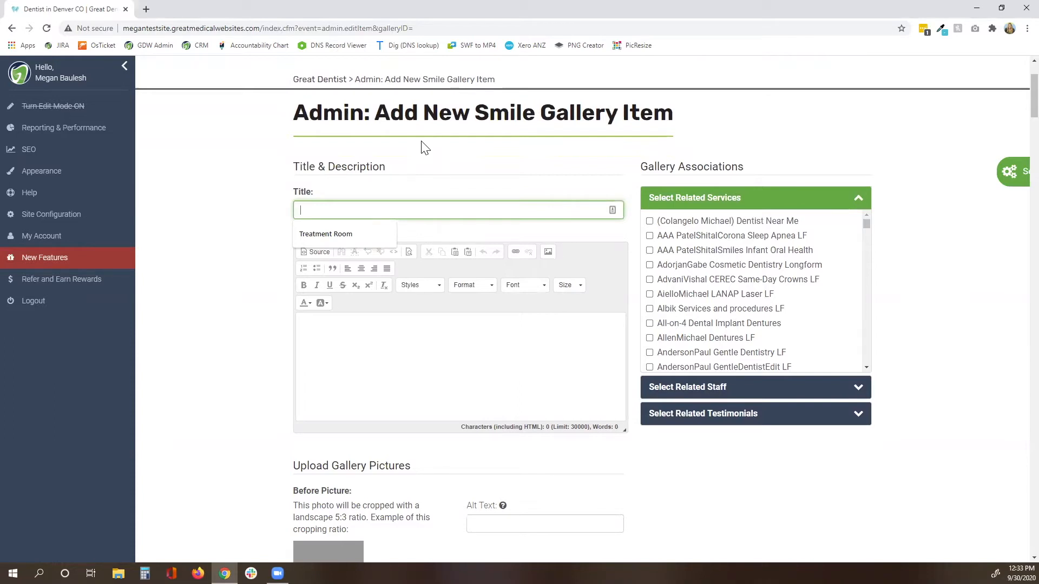
{"action": "type", "text": "In"}
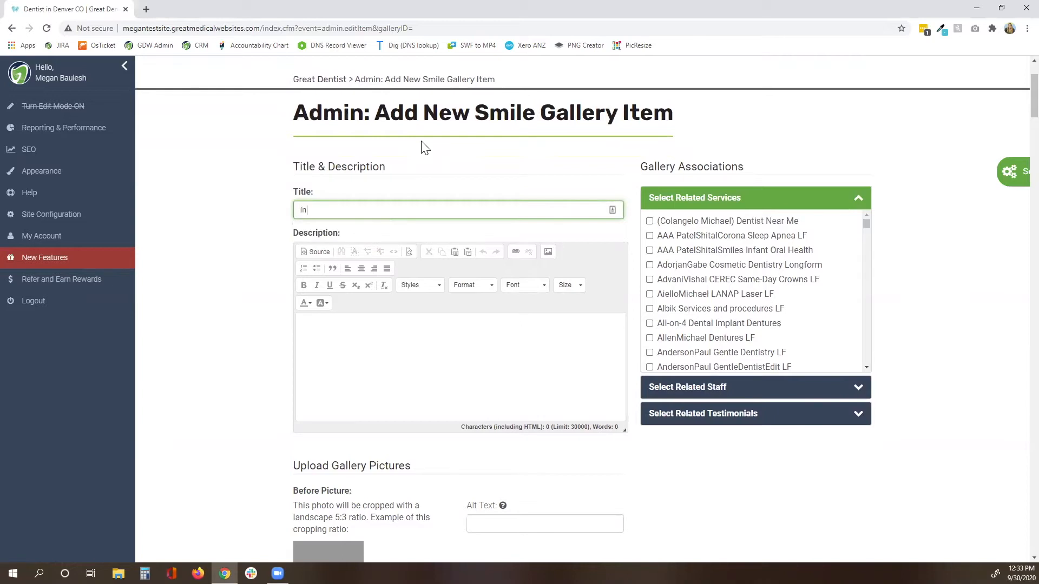
{"action": "type", "text": "visalign Patient"}
{"action": "left_click", "coordinate": [354, 332]}
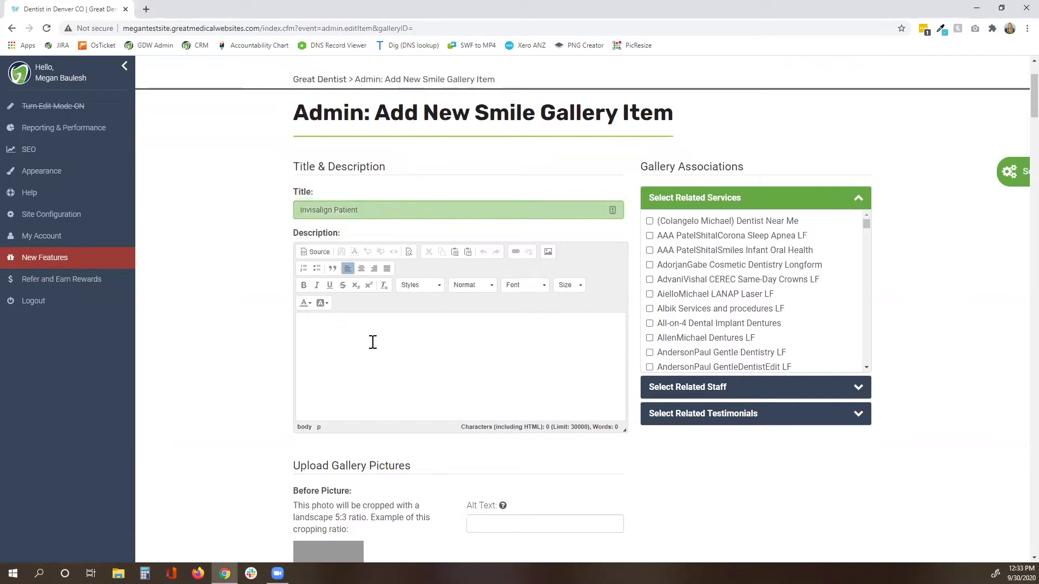
{"action": "type", "text": "skjf alsk jaskj"}
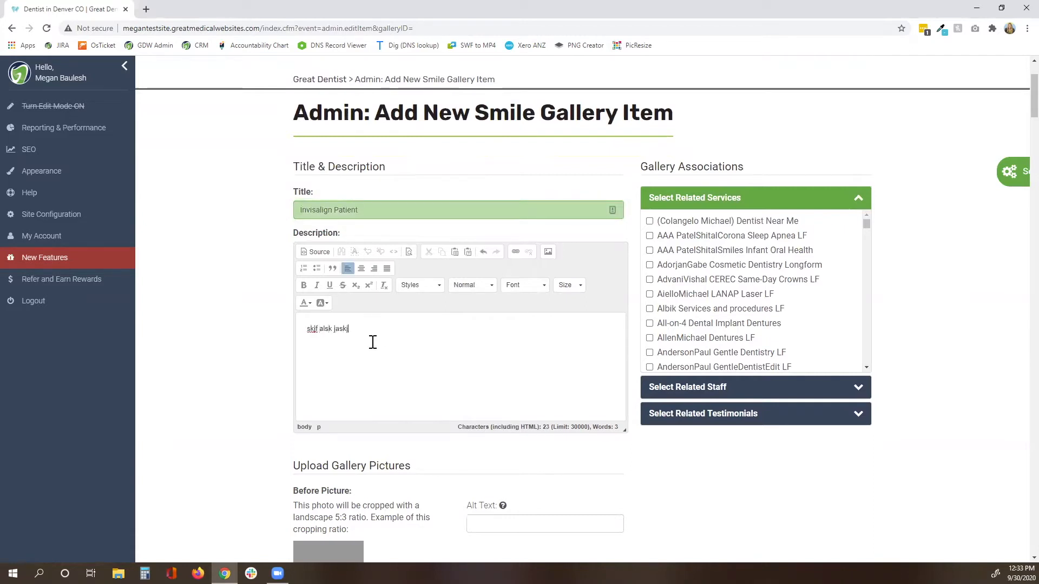
{"action": "type", "text": " ;alsk j;askj asdkj"}
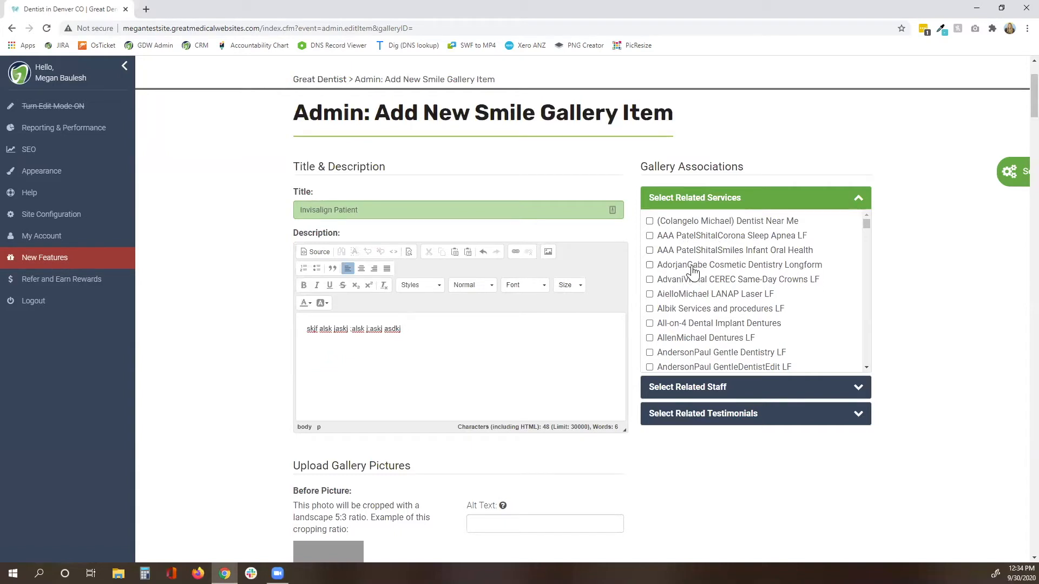
{"action": "left_click", "coordinate": [650, 265]}
{"action": "left_click", "coordinate": [649, 265]}
{"action": "scroll", "coordinate": [321, 368], "scroll_direction": "down", "scroll_amount": 2}
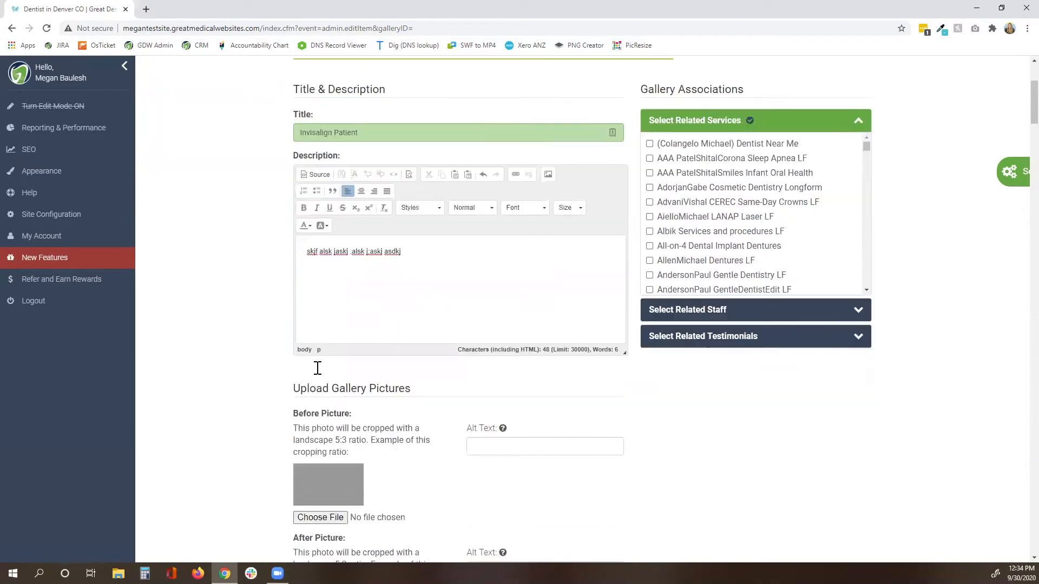
{"action": "left_click", "coordinate": [702, 286]}
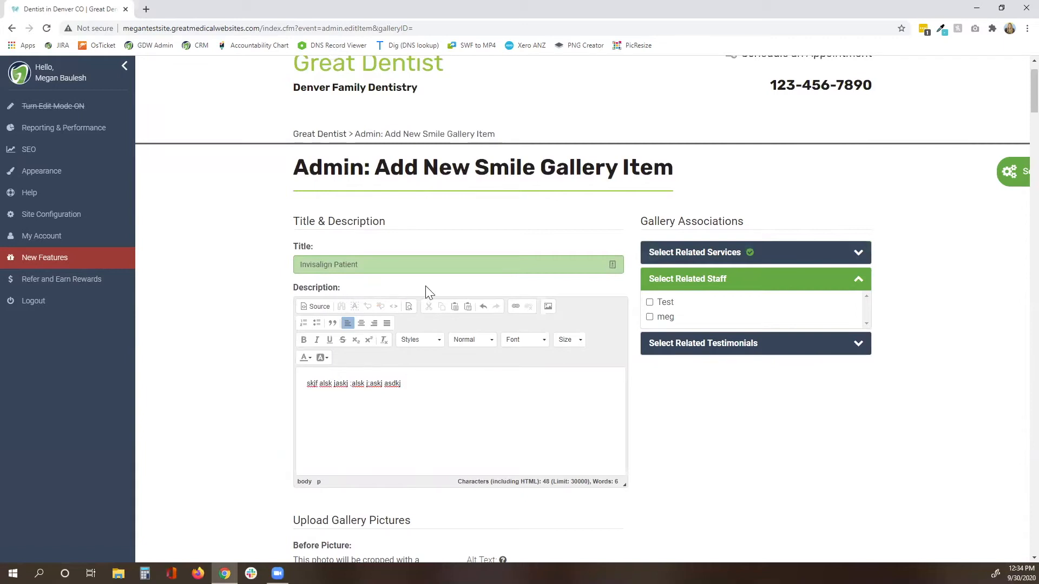
{"action": "left_click", "coordinate": [651, 303]}
{"action": "left_click", "coordinate": [651, 302]}
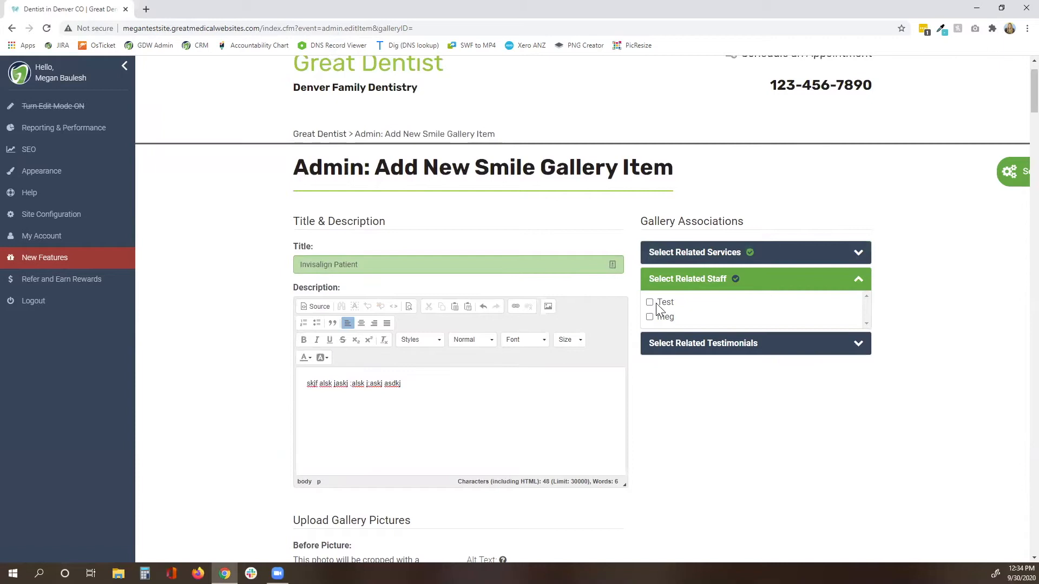
{"action": "left_click", "coordinate": [677, 352]}
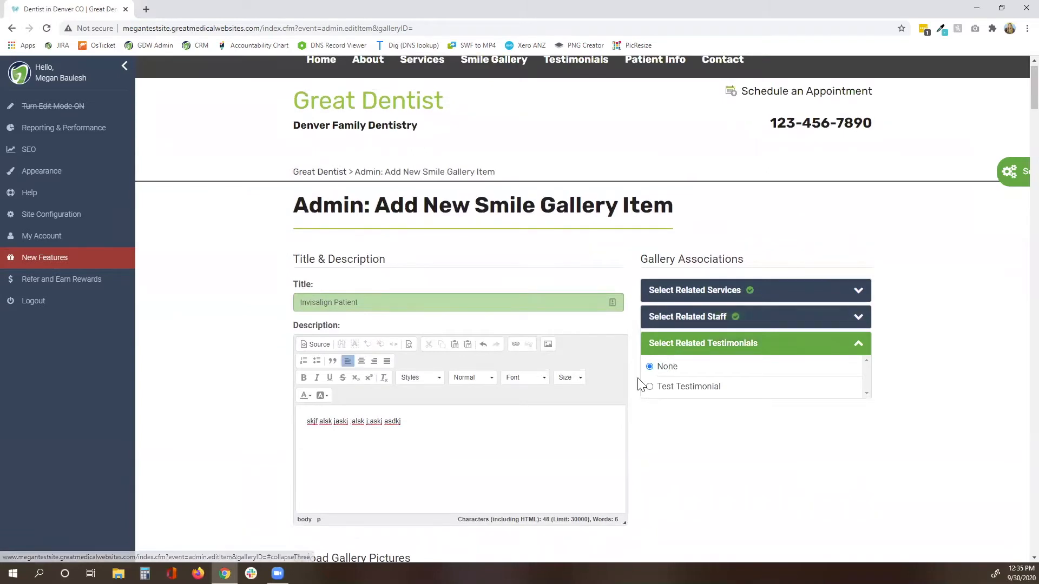
{"action": "left_click", "coordinate": [650, 388]}
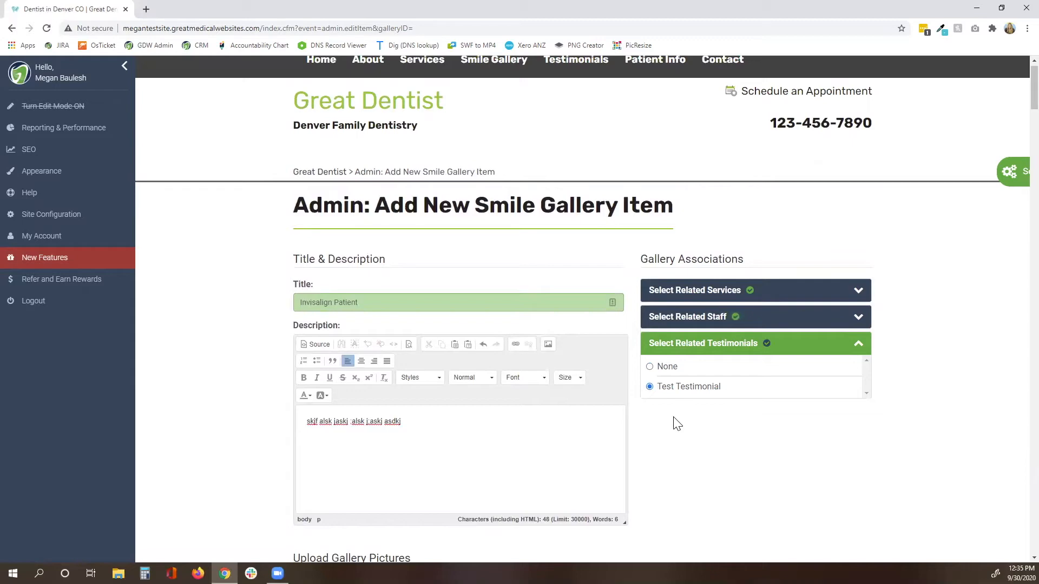
{"action": "left_click", "coordinate": [650, 366]}
{"action": "scroll", "coordinate": [626, 423], "scroll_direction": "down", "scroll_amount": 3}
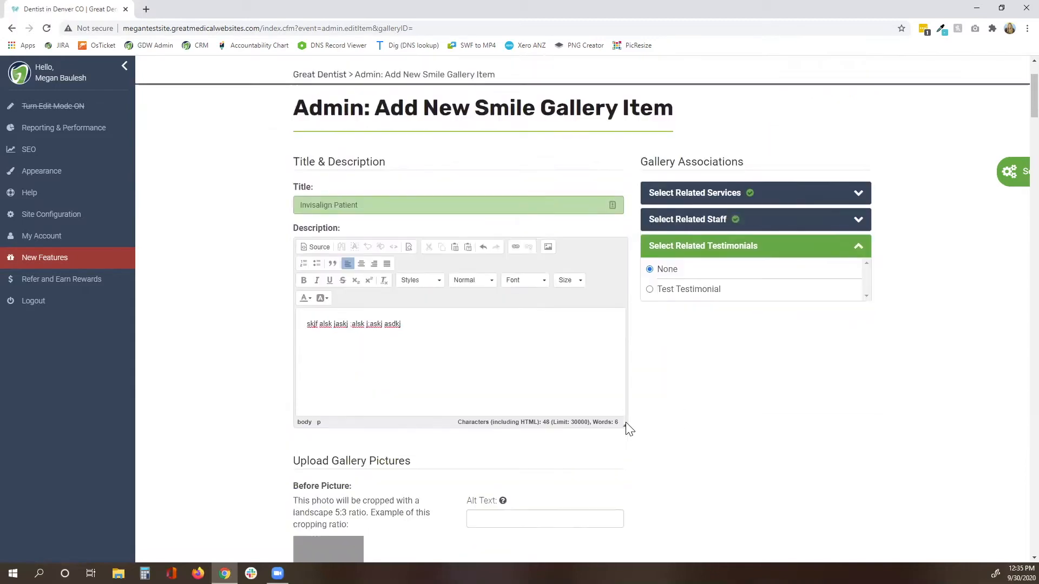
Scroll the new item form down to the Upload Gallery Pictures, SEO and Submit sections.
{"action": "scroll", "coordinate": [671, 398], "scroll_direction": "down", "scroll_amount": 4}
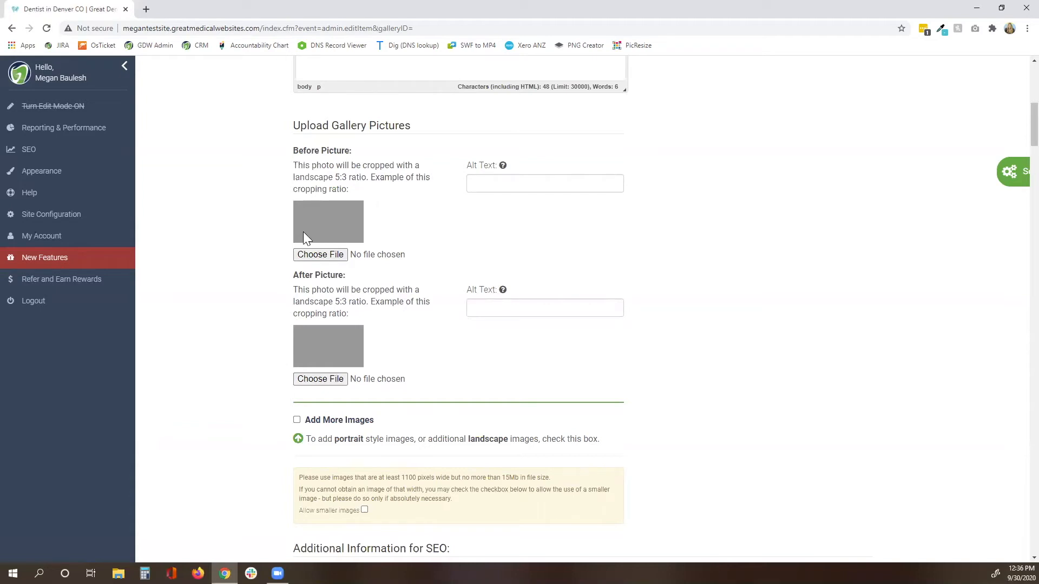
{"action": "scroll", "coordinate": [255, 325], "scroll_direction": "down", "scroll_amount": 2}
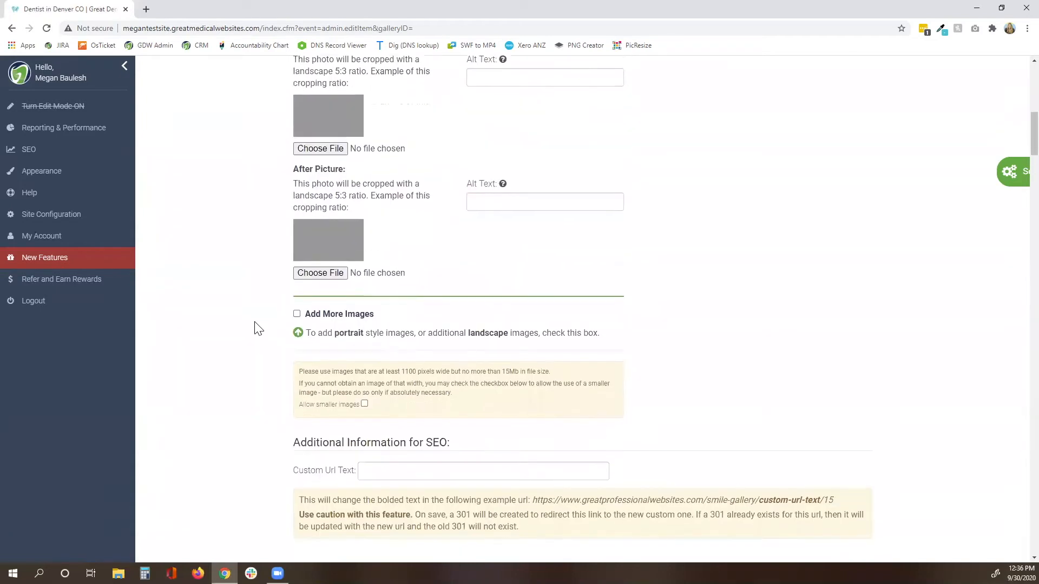
{"action": "scroll", "coordinate": [262, 324], "scroll_direction": "down", "scroll_amount": 1}
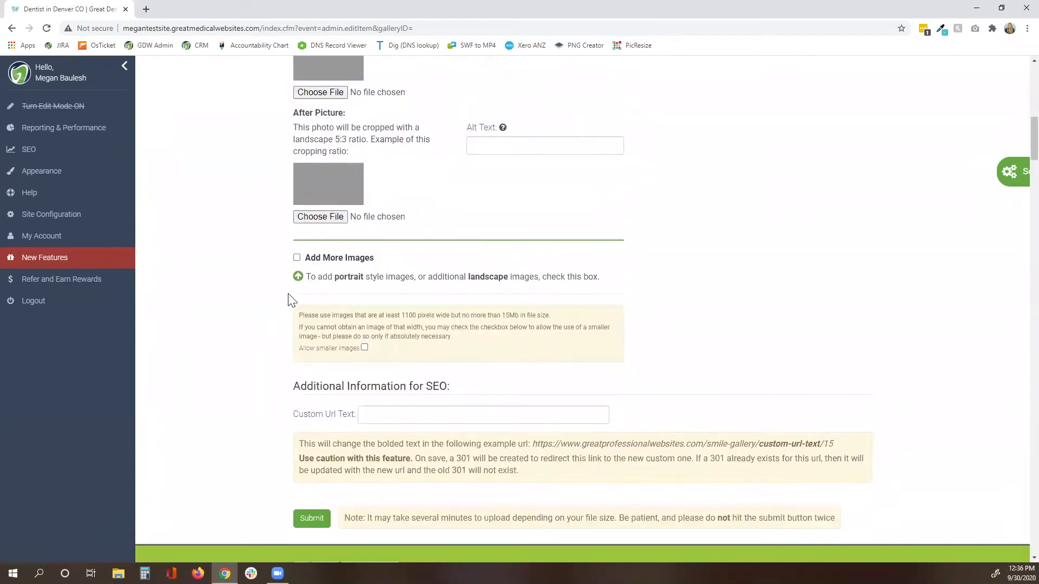
Tick 'Allow smaller images' and return to the Before/After picture upload fields.
{"action": "left_click", "coordinate": [297, 258]}
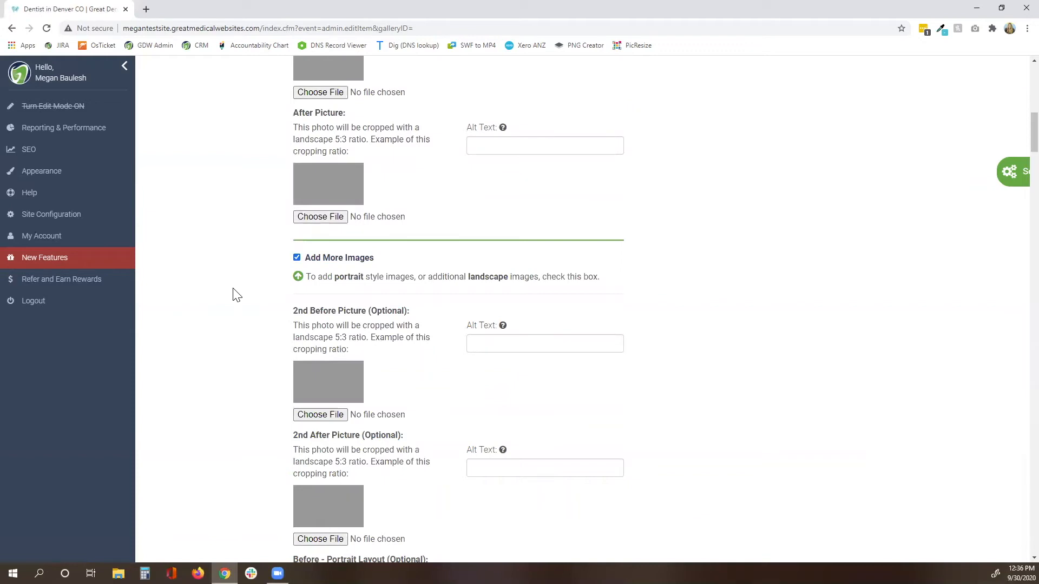
{"action": "scroll", "coordinate": [234, 292], "scroll_direction": "down", "scroll_amount": 2}
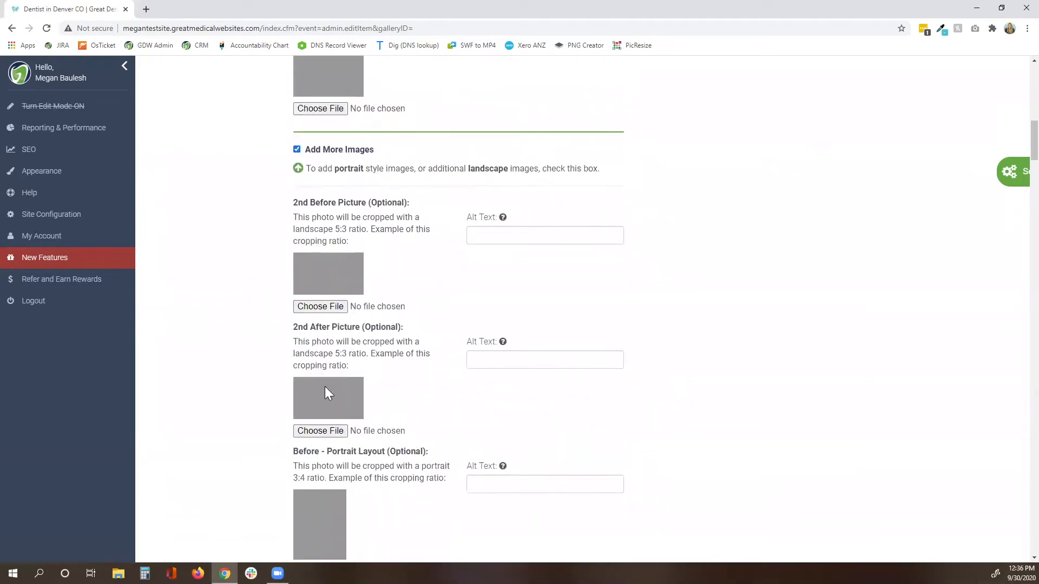
{"action": "scroll", "coordinate": [236, 391], "scroll_direction": "down", "scroll_amount": 5}
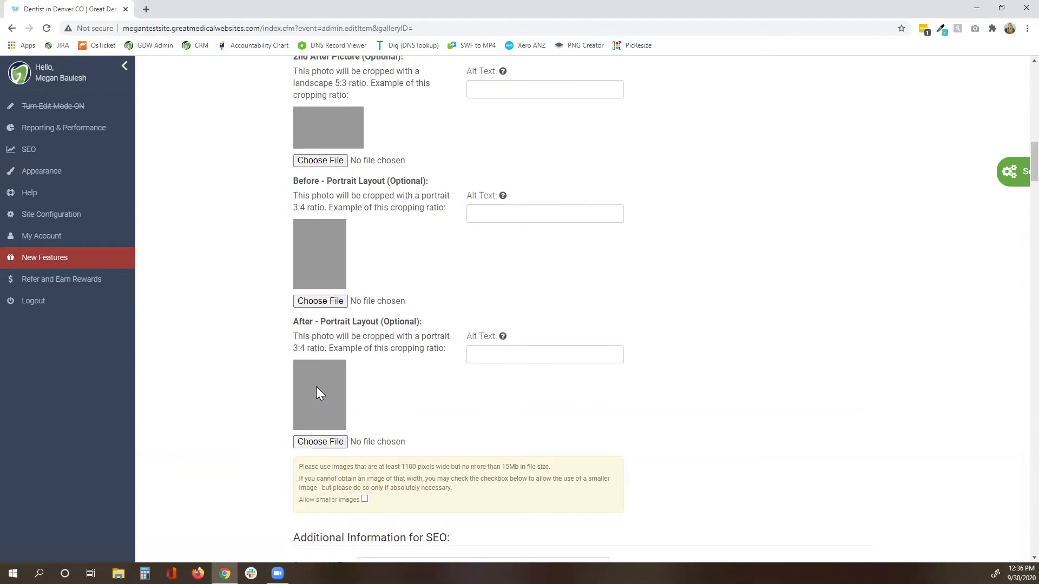
{"action": "scroll", "coordinate": [347, 390], "scroll_direction": "down", "scroll_amount": 1}
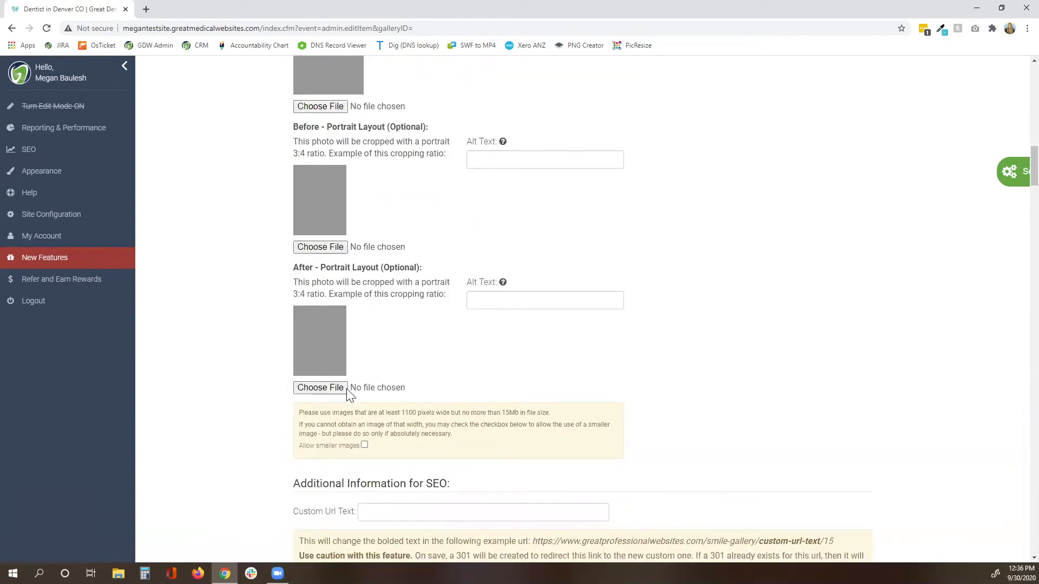
{"action": "scroll", "coordinate": [359, 408], "scroll_direction": "down", "scroll_amount": 1}
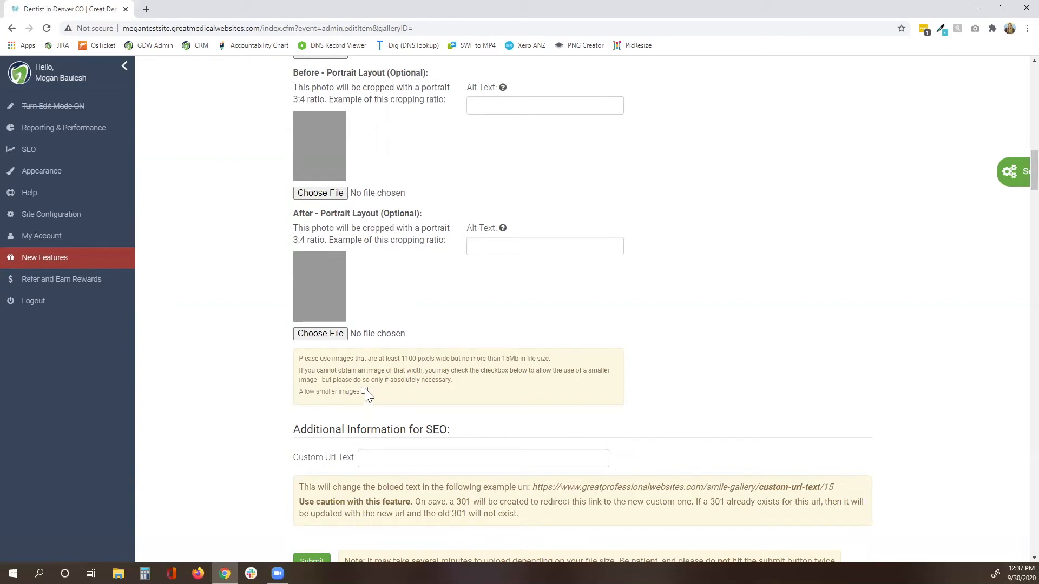
{"action": "scroll", "coordinate": [411, 403], "scroll_direction": "up", "scroll_amount": 5}
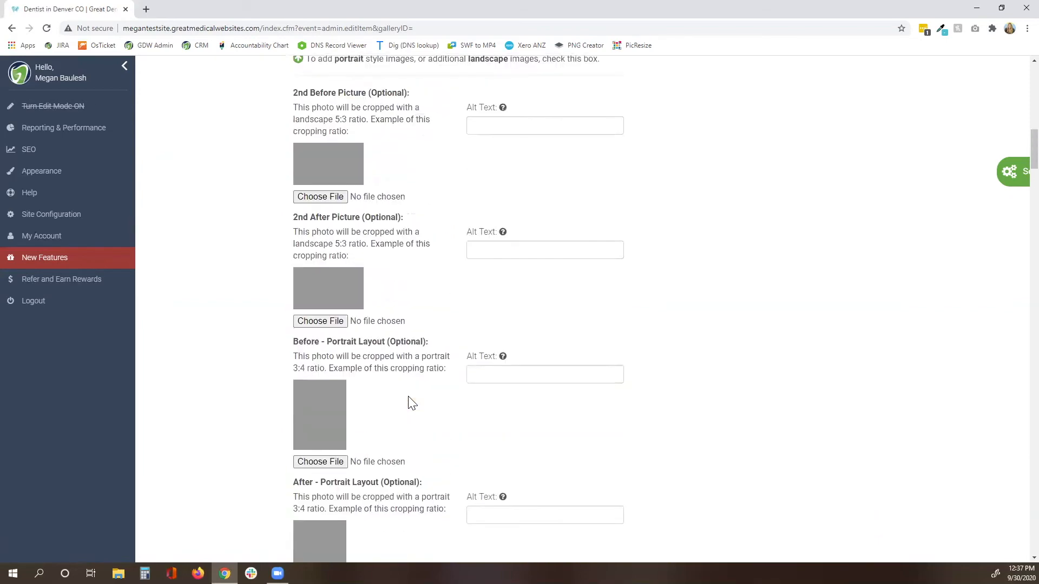
{"action": "scroll", "coordinate": [411, 403], "scroll_direction": "up", "scroll_amount": 9}
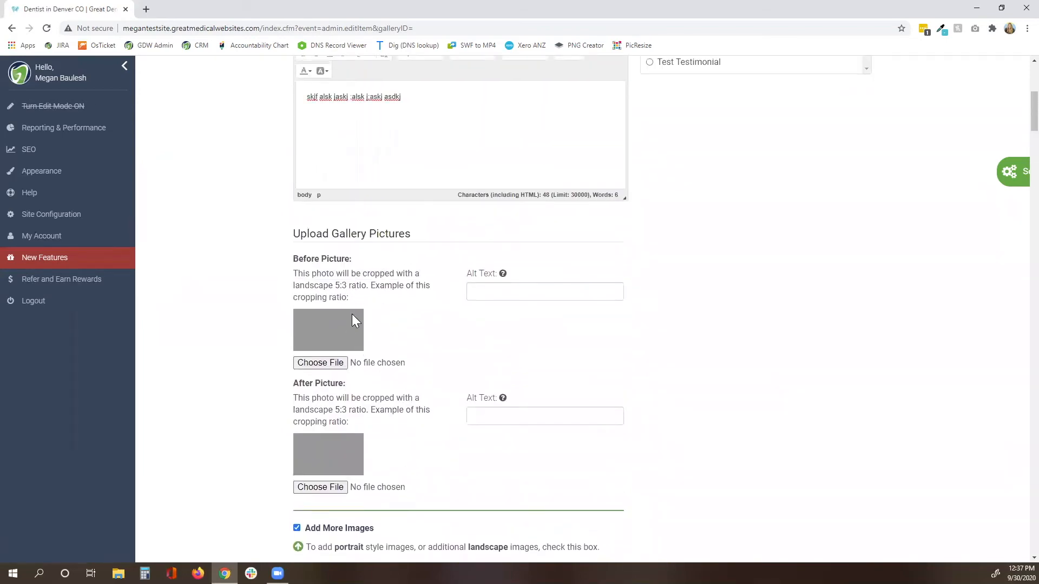
Attach jeff.png from the Desktop as the Before picture.
{"action": "left_click", "coordinate": [335, 368]}
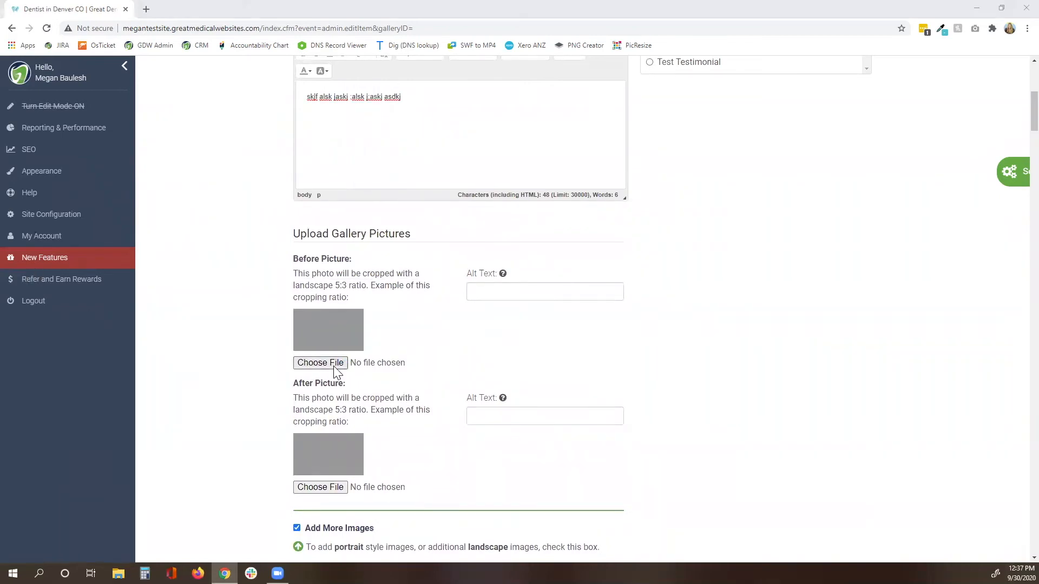
{"action": "left_click", "coordinate": [46, 146]}
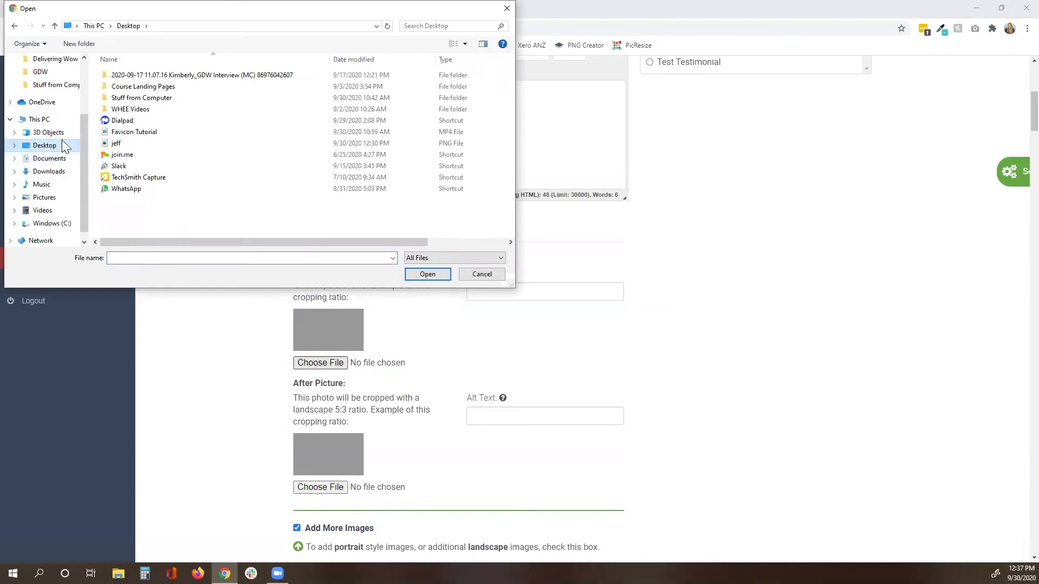
{"action": "left_click", "coordinate": [116, 145]}
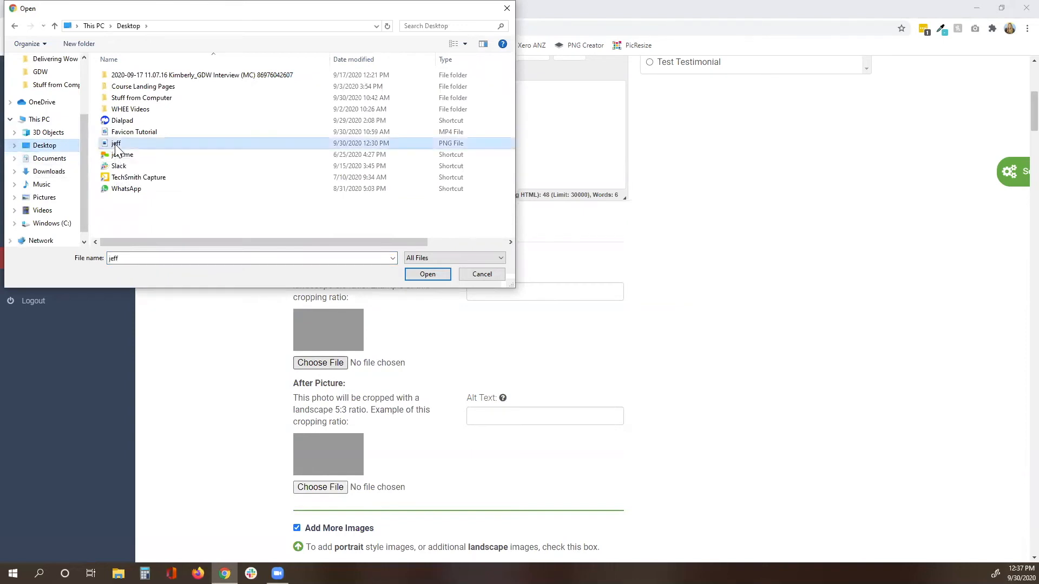
{"action": "left_click", "coordinate": [421, 277]}
{"action": "scroll", "coordinate": [434, 333], "scroll_direction": "down", "scroll_amount": 3}
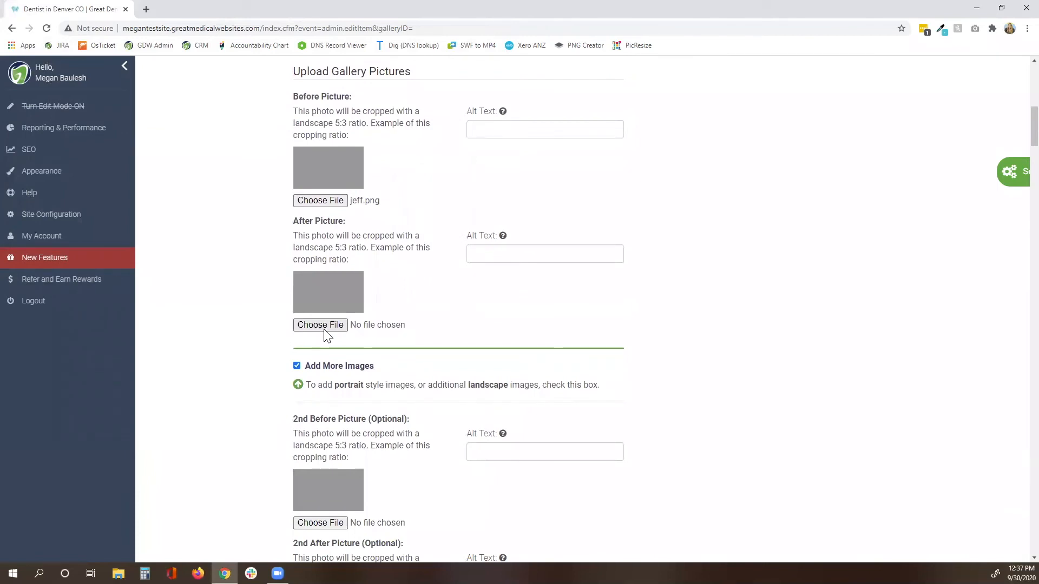
Attach jeff.png as the After picture as well.
{"action": "left_click", "coordinate": [317, 327]}
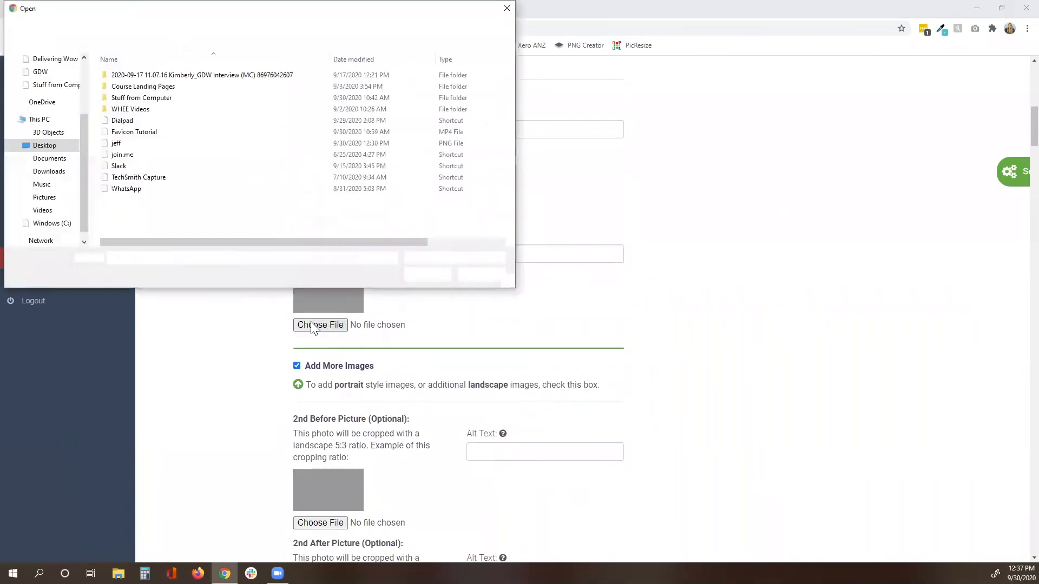
{"action": "left_click", "coordinate": [129, 144]}
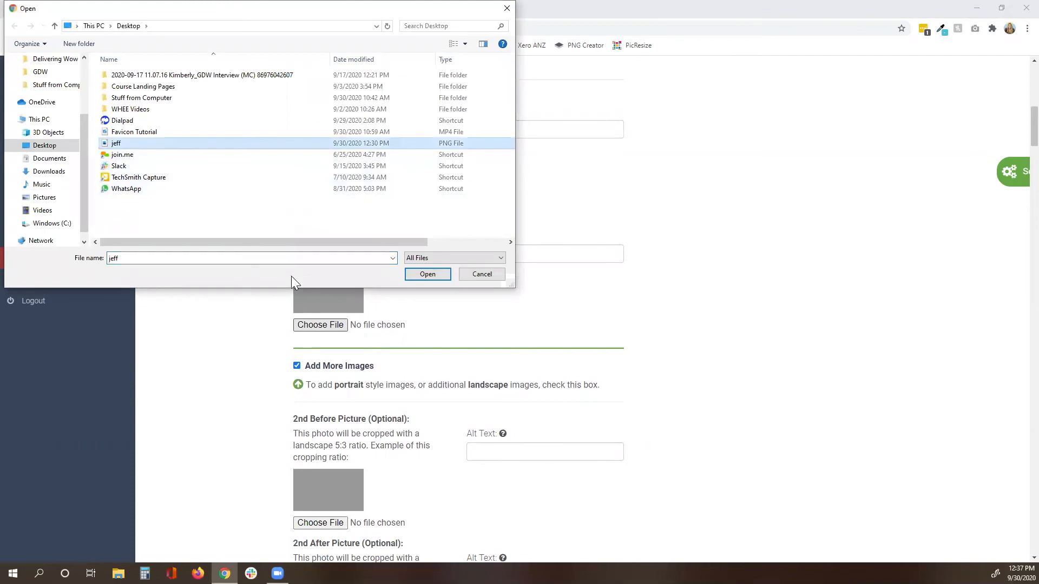
{"action": "left_click", "coordinate": [423, 275]}
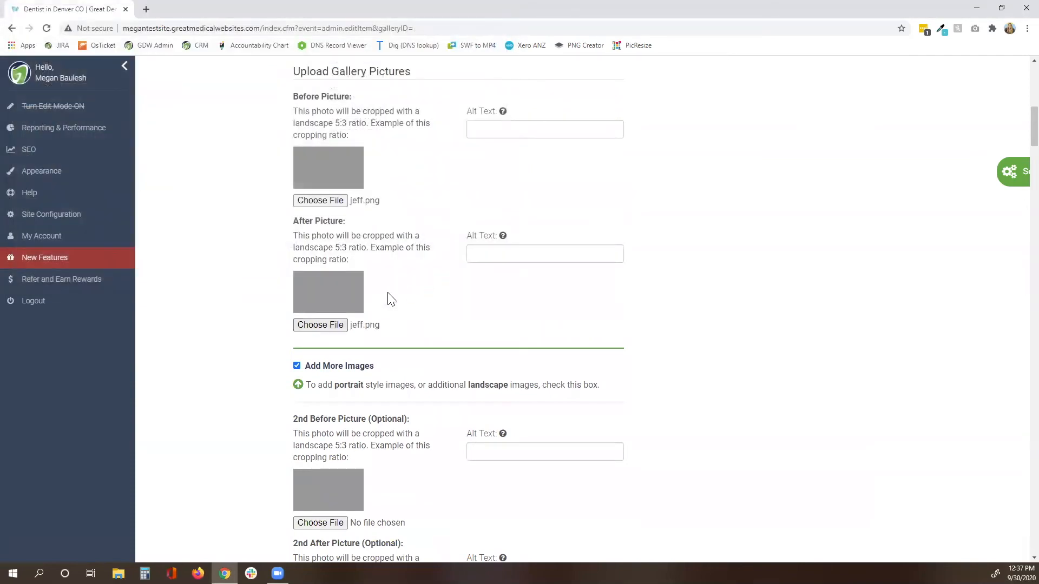
{"action": "scroll", "coordinate": [391, 299], "scroll_direction": "down", "scroll_amount": 10}
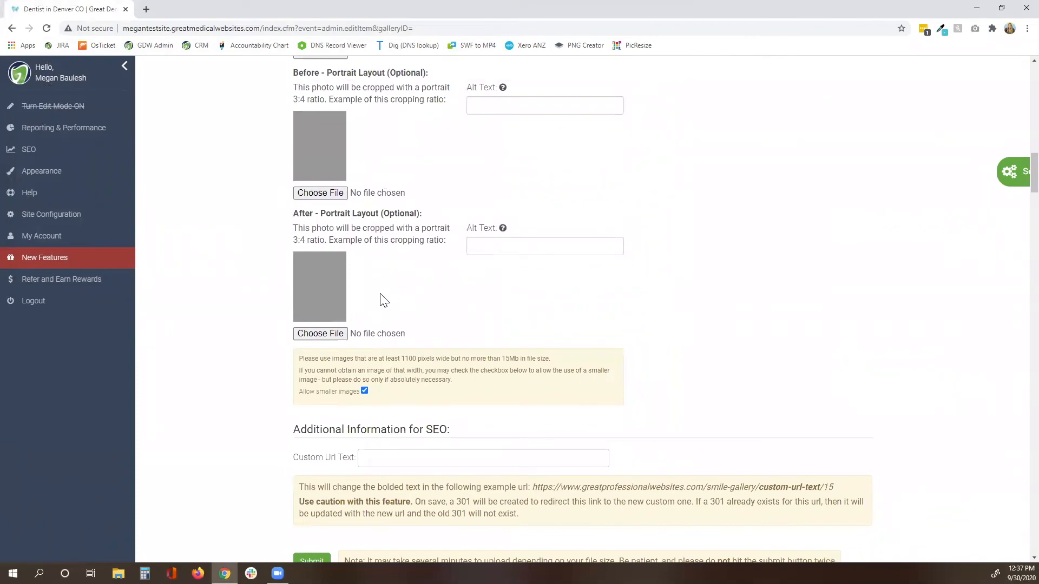
Submit the new gallery item and acknowledge the saved confirmation.
{"action": "scroll", "coordinate": [383, 297], "scroll_direction": "down", "scroll_amount": 5}
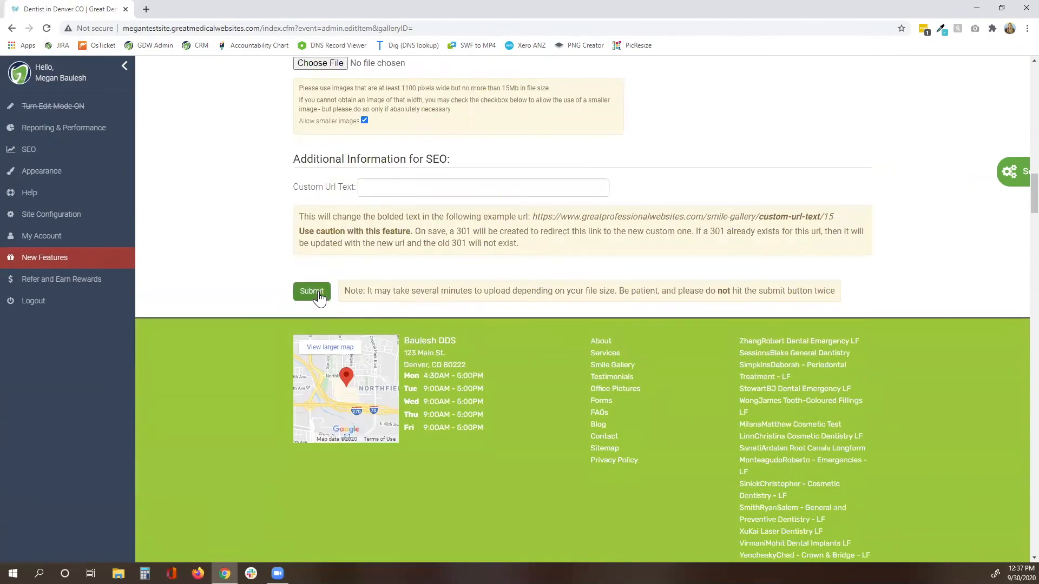
{"action": "left_click", "coordinate": [318, 295]}
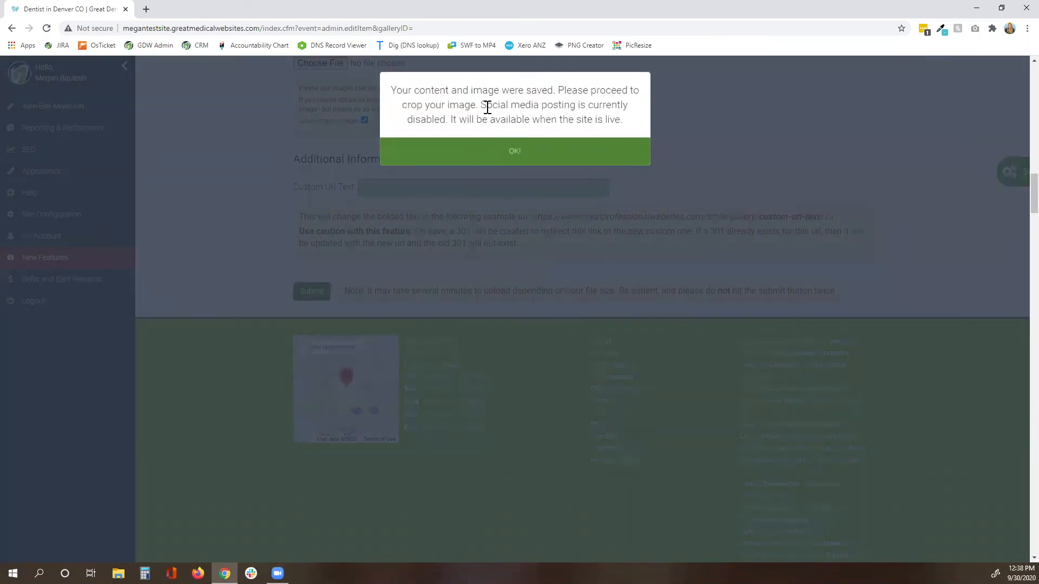
{"action": "left_click", "coordinate": [488, 157]}
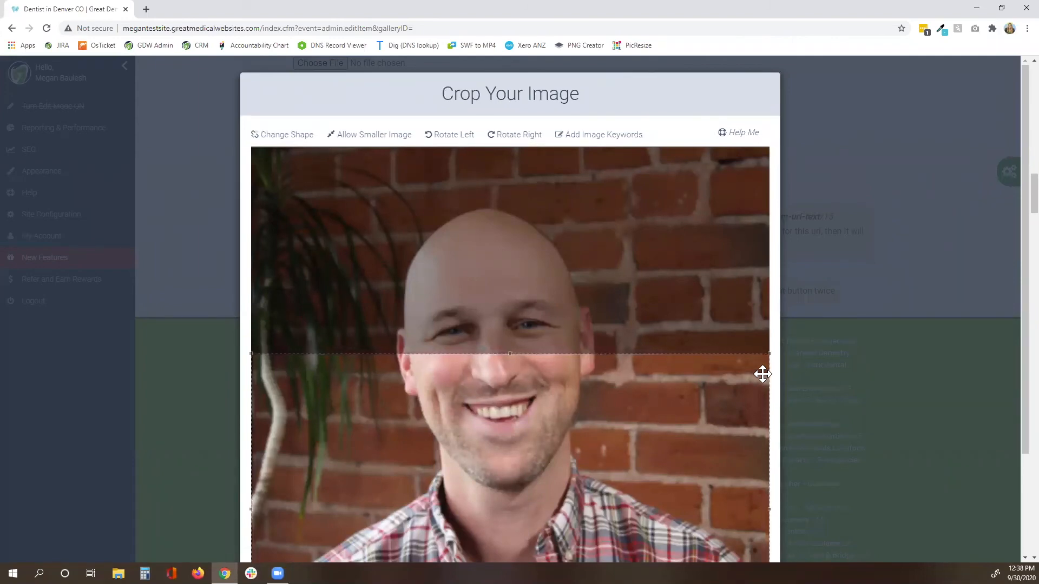
Crop the first jeff.png photo to a 135 × 81 px box around the smile and save it.
{"action": "scroll", "coordinate": [775, 378], "scroll_direction": "down", "scroll_amount": 2}
{"action": "scroll", "coordinate": [775, 377], "scroll_direction": "down", "scroll_amount": 1}
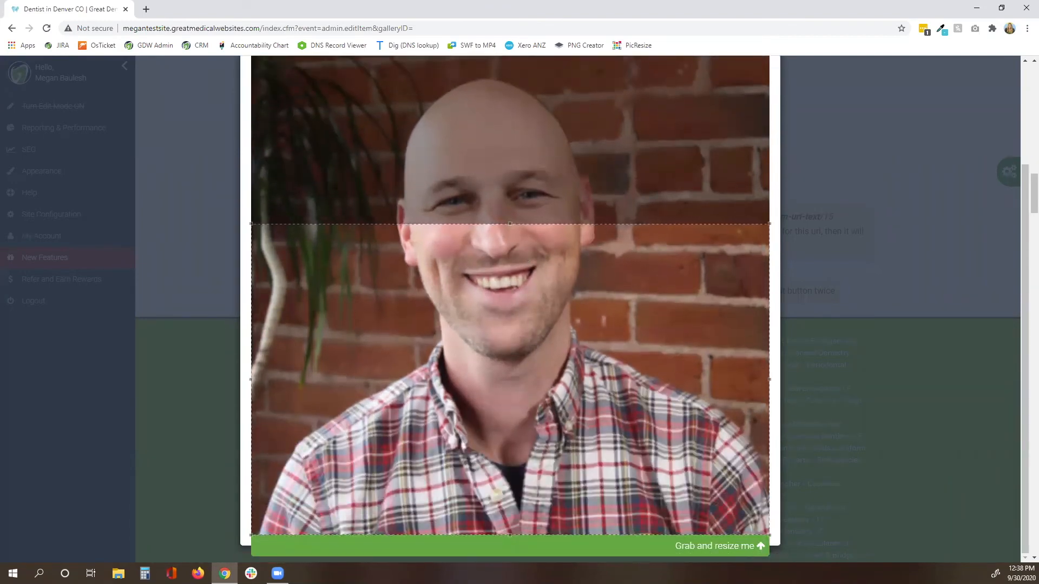
{"action": "left_click_drag", "start_coordinate": [769, 534], "coordinate": [701, 494]}
{"action": "left_click_drag", "start_coordinate": [689, 457], "coordinate": [492, 324]}
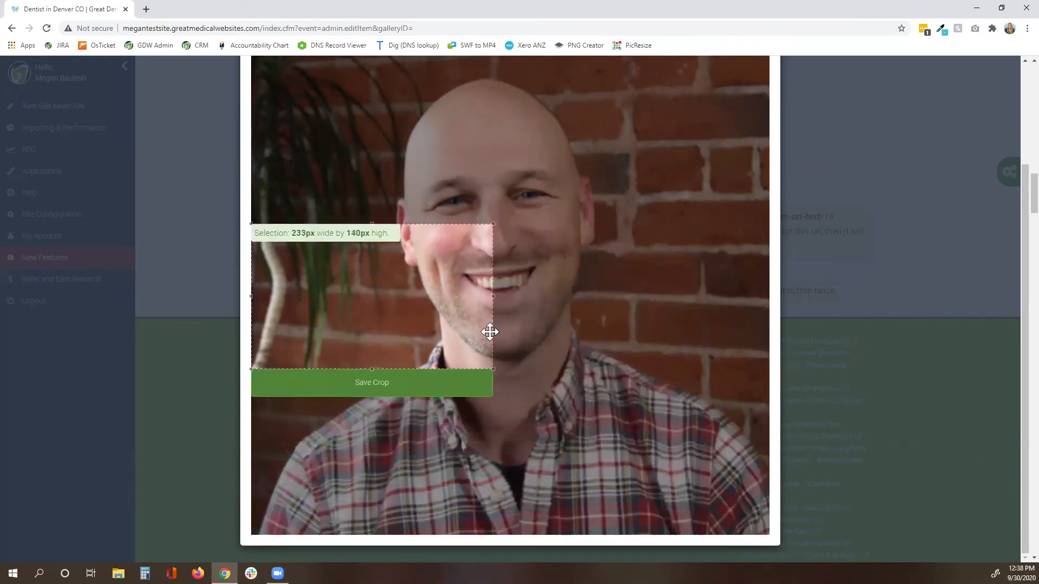
{"action": "left_click_drag", "start_coordinate": [432, 313], "coordinate": [557, 311]}
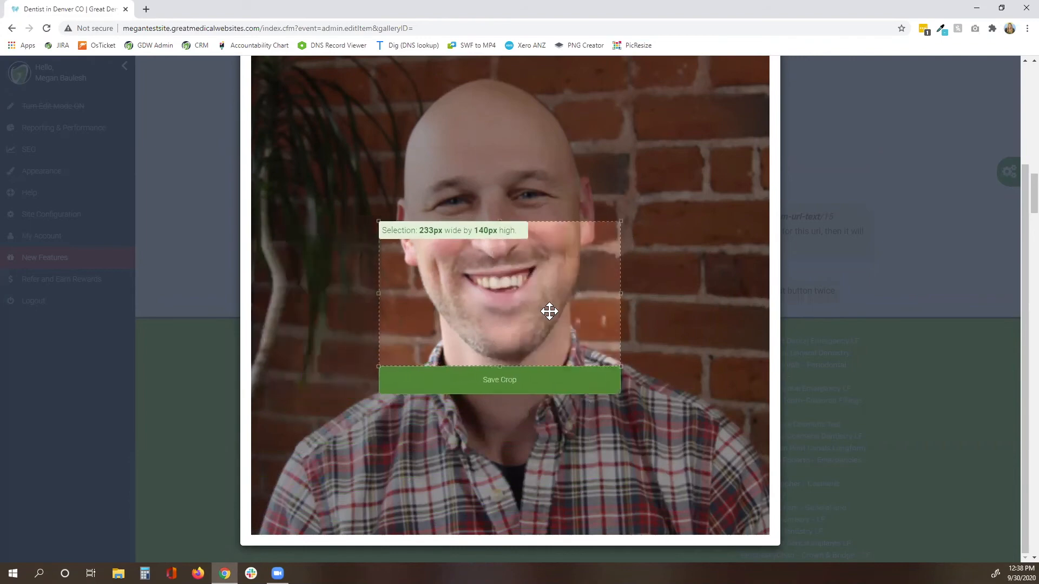
{"action": "left_click_drag", "start_coordinate": [609, 356], "coordinate": [523, 287]}
{"action": "left_click_drag", "start_coordinate": [455, 276], "coordinate": [496, 284]}
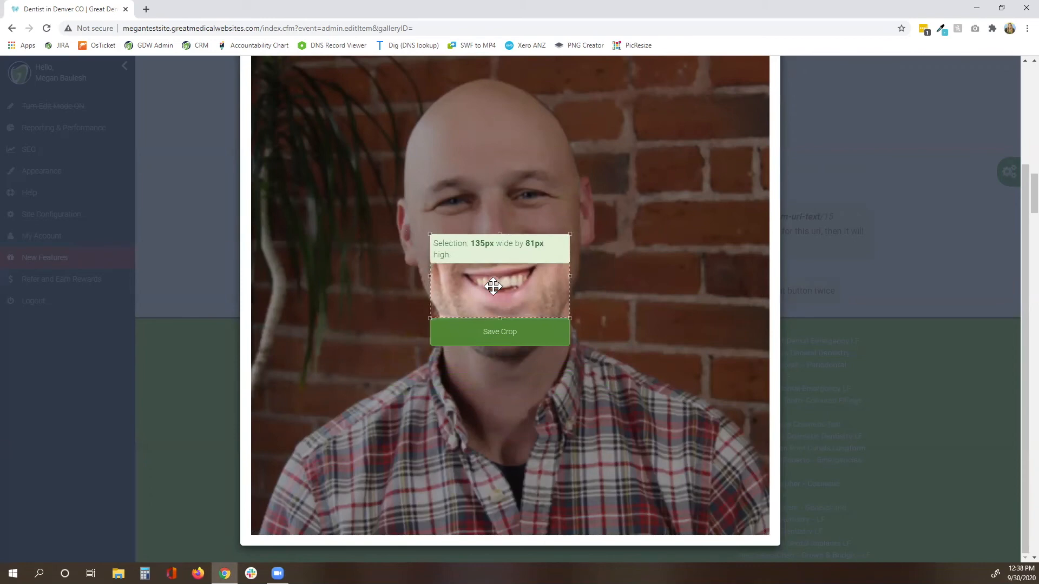
{"action": "left_click", "coordinate": [517, 341]}
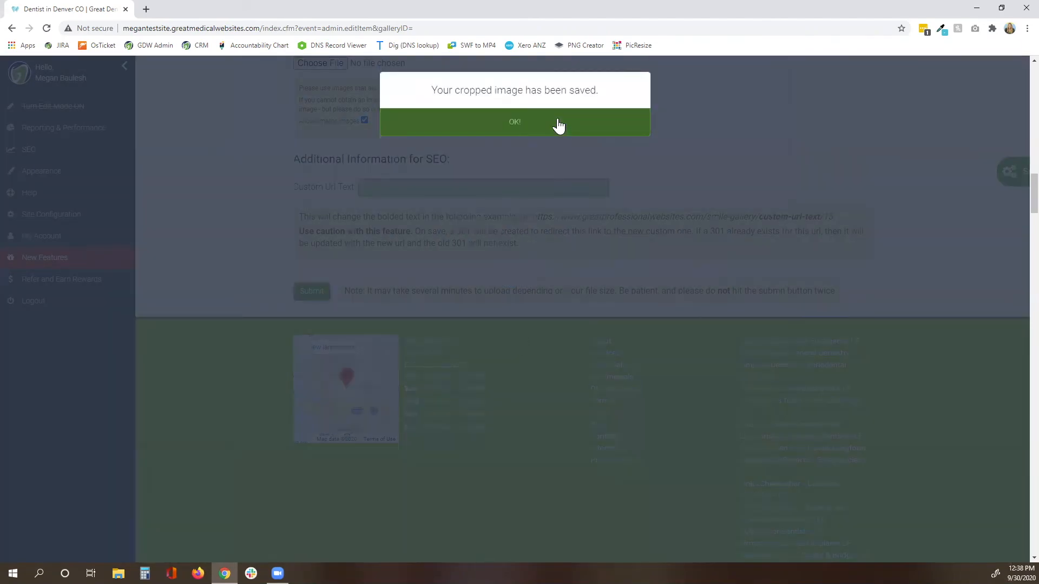
{"action": "left_click", "coordinate": [558, 125]}
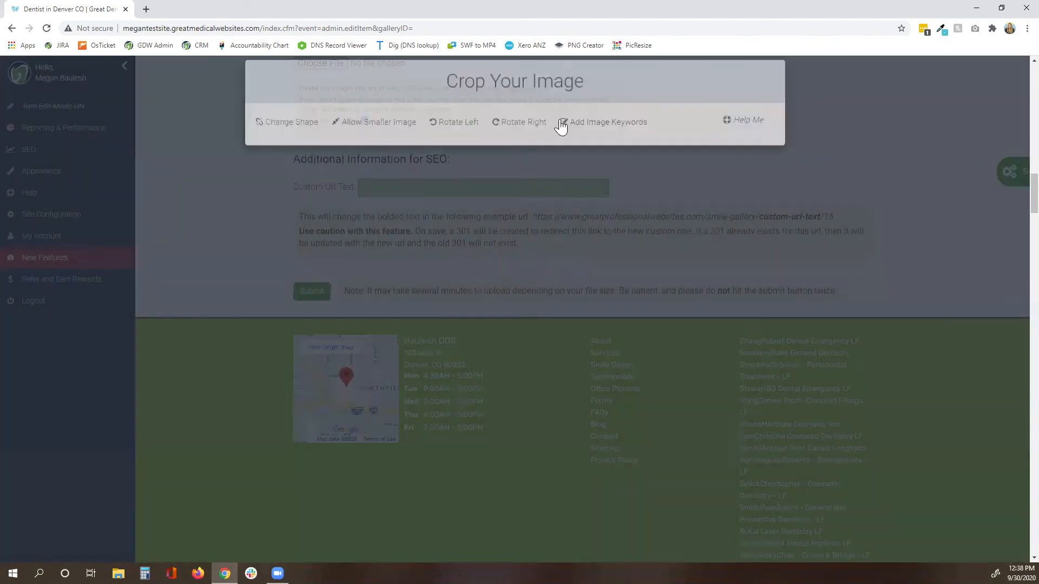
Crop the second photo to a 156 × 94 px box around the smile and save it.
{"action": "scroll", "coordinate": [762, 448], "scroll_direction": "down", "scroll_amount": 3}
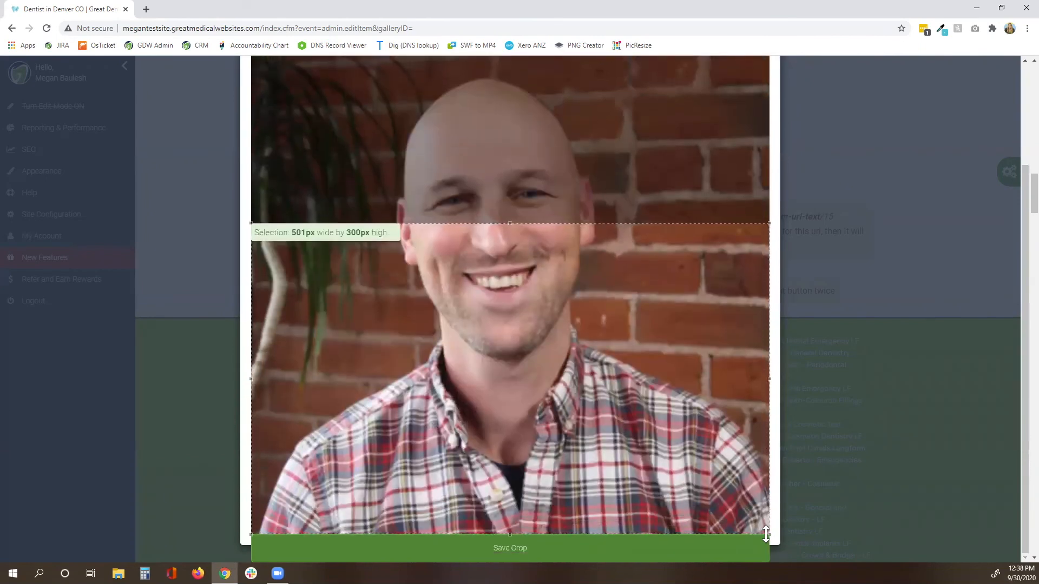
{"action": "left_click_drag", "start_coordinate": [766, 536], "coordinate": [702, 494]}
{"action": "left_click_drag", "start_coordinate": [679, 415], "coordinate": [487, 250]}
{"action": "left_click_drag", "start_coordinate": [359, 308], "coordinate": [488, 304]}
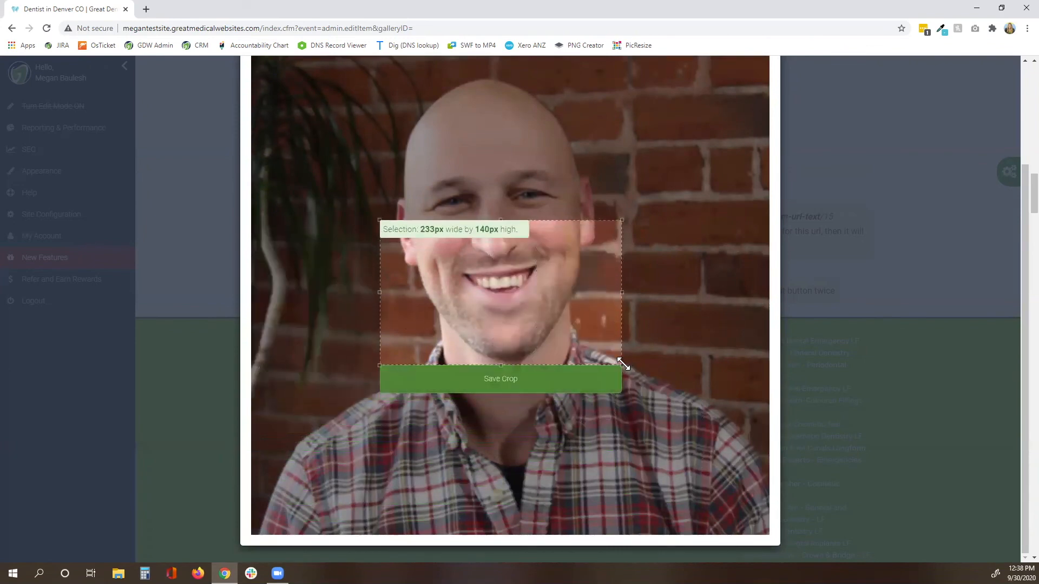
{"action": "left_click_drag", "start_coordinate": [616, 364], "coordinate": [526, 295]}
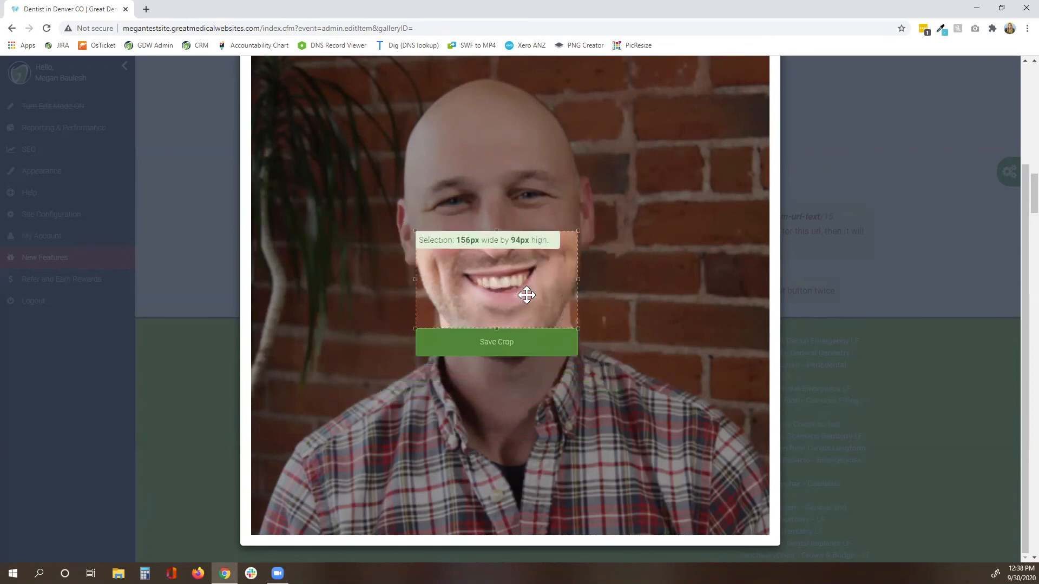
{"action": "left_click", "coordinate": [533, 357]}
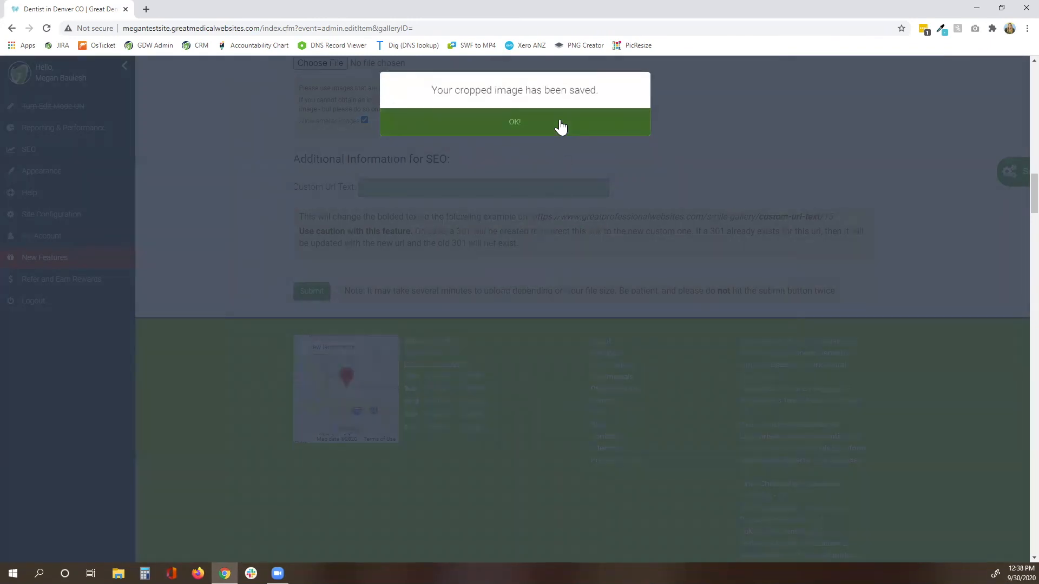
{"action": "left_click", "coordinate": [560, 127]}
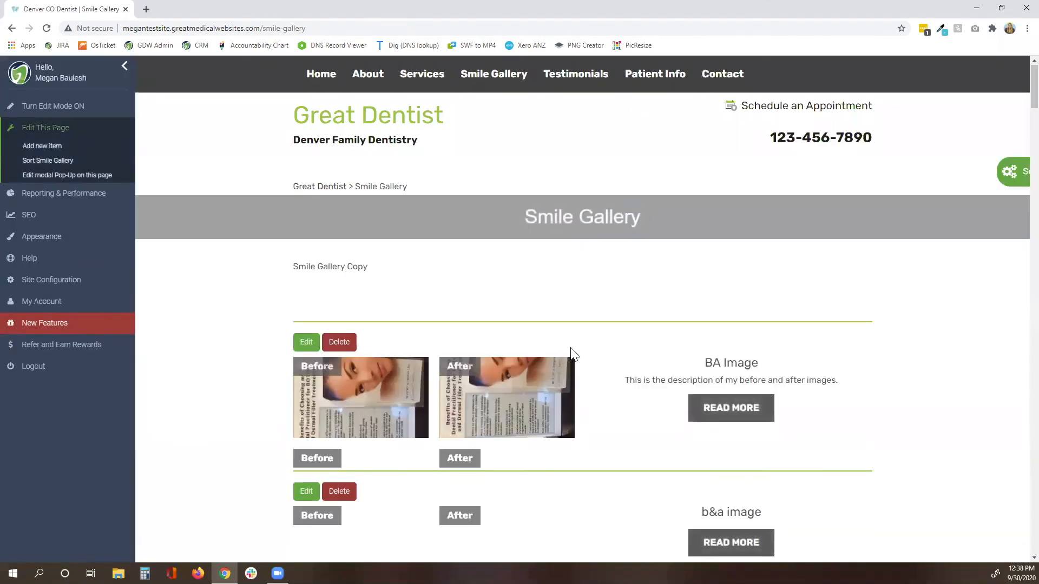
Find the new Invisalign Patient item in the Smile Gallery and open its READ MORE page.
{"action": "scroll", "coordinate": [571, 353], "scroll_direction": "down", "scroll_amount": 10}
{"action": "scroll", "coordinate": [570, 347], "scroll_direction": "down", "scroll_amount": 1}
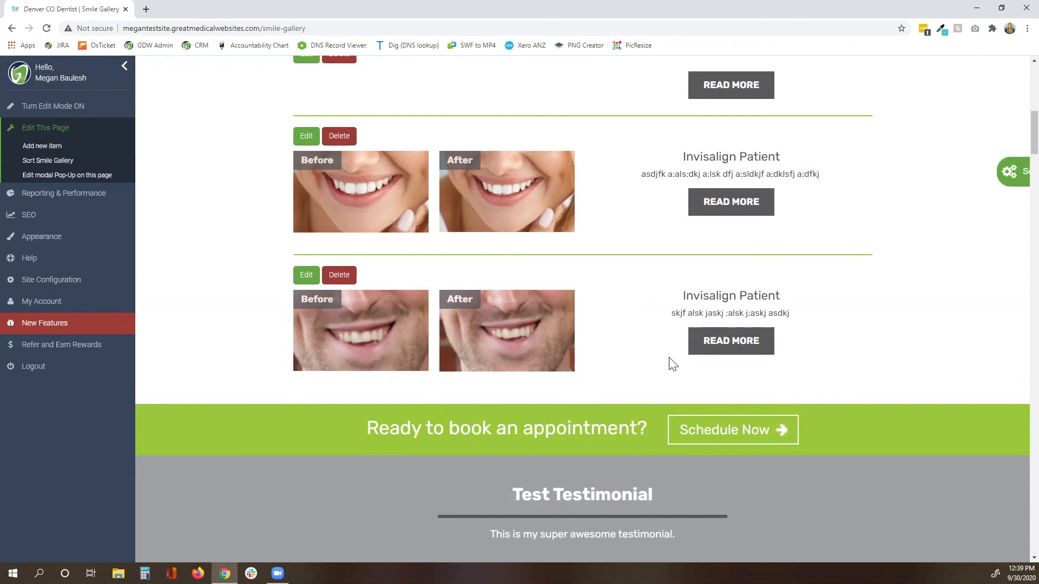
{"action": "left_click", "coordinate": [742, 349]}
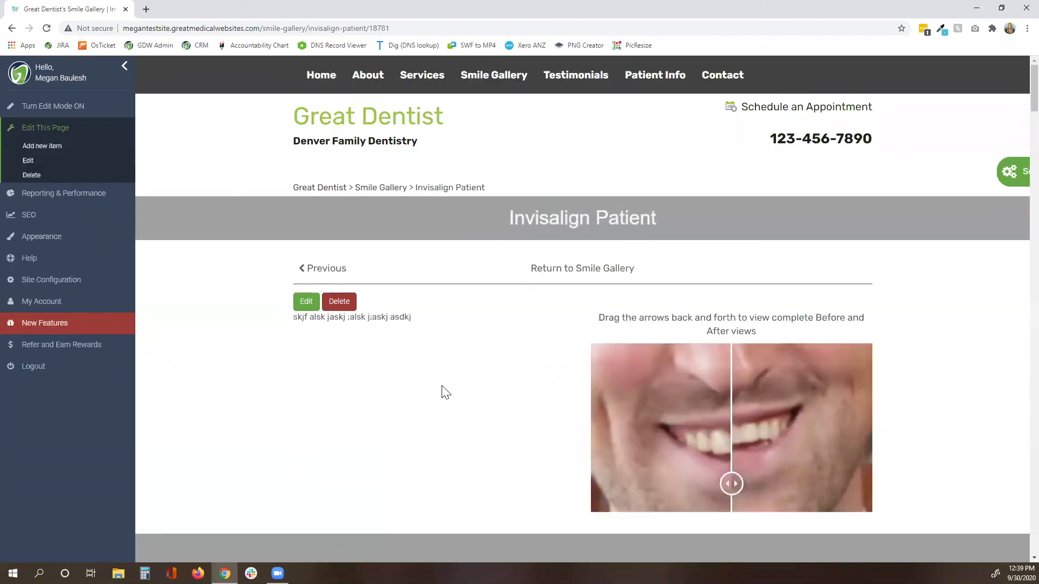
Drag the Invisalign Patient before/after slider right, then back left, to compare the smiles.
{"action": "scroll", "coordinate": [417, 360], "scroll_direction": "down", "scroll_amount": 2}
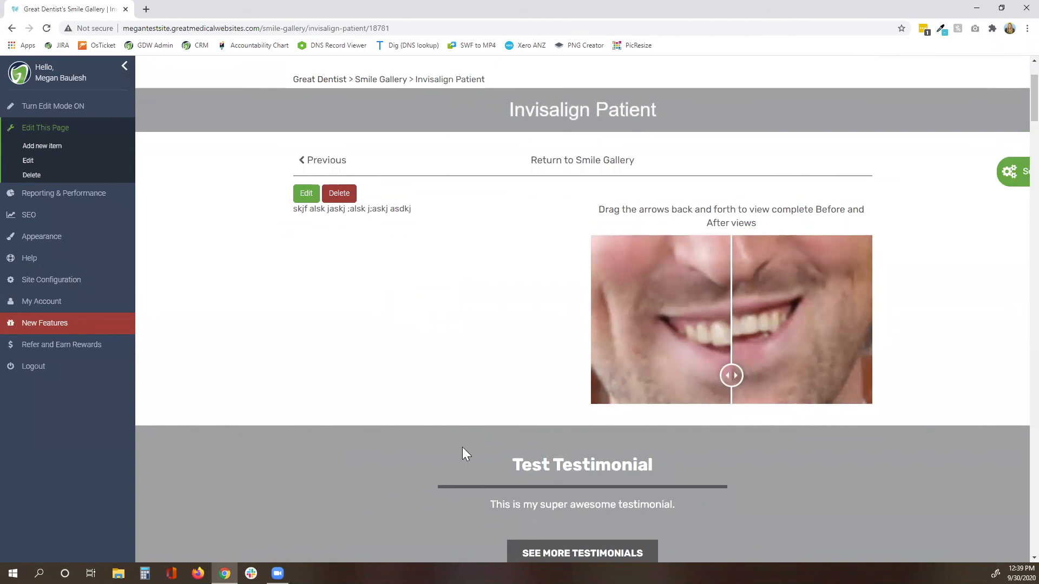
{"action": "scroll", "coordinate": [538, 454], "scroll_direction": "down", "scroll_amount": 2}
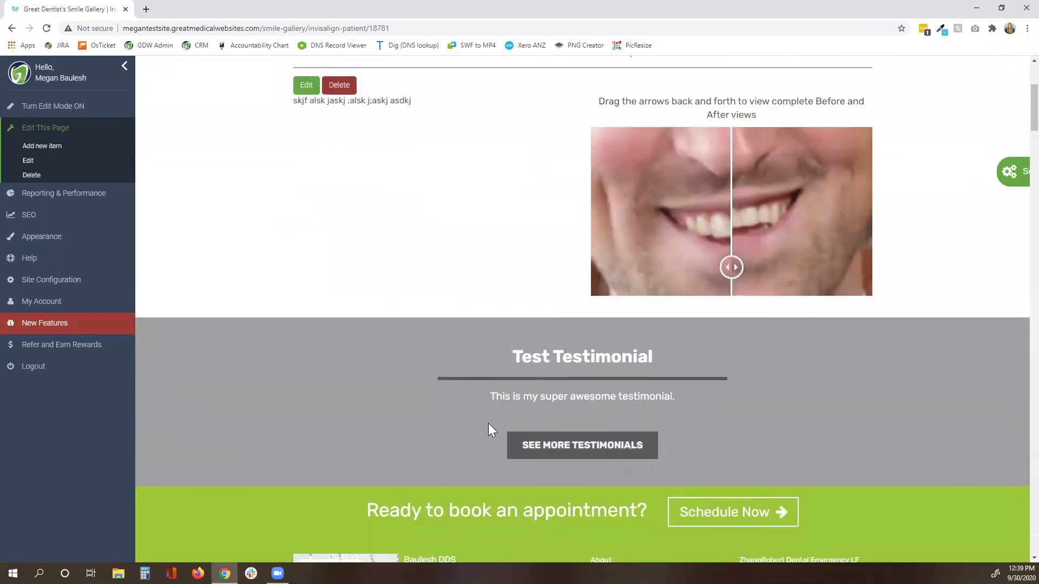
{"action": "scroll", "coordinate": [488, 430], "scroll_direction": "down", "scroll_amount": 1}
{"action": "scroll", "coordinate": [488, 430], "scroll_direction": "up", "scroll_amount": 2}
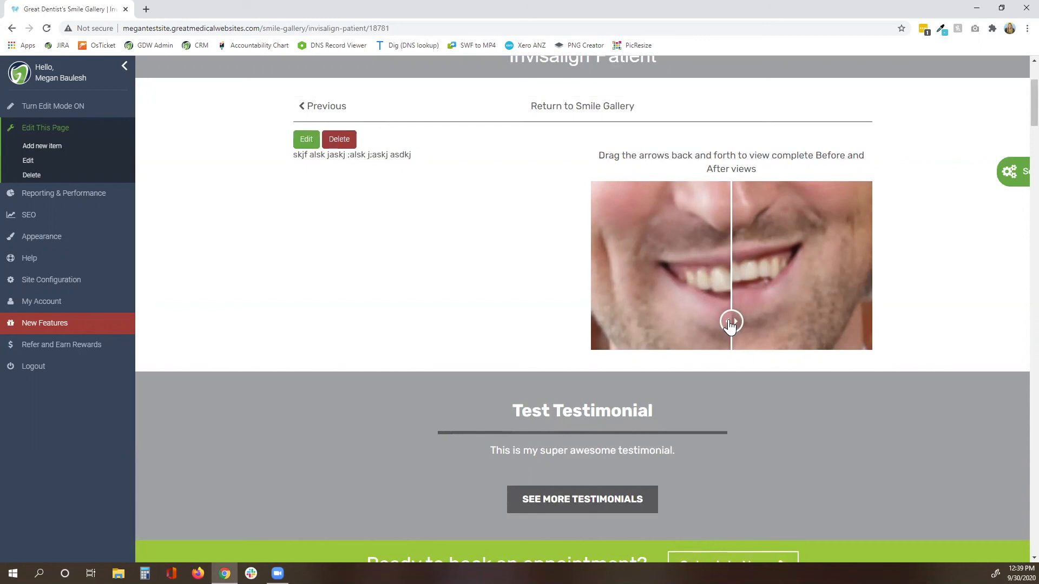
{"action": "left_click_drag", "start_coordinate": [730, 325], "coordinate": [848, 340]}
{"action": "left_click_drag", "start_coordinate": [768, 340], "coordinate": [725, 339]}
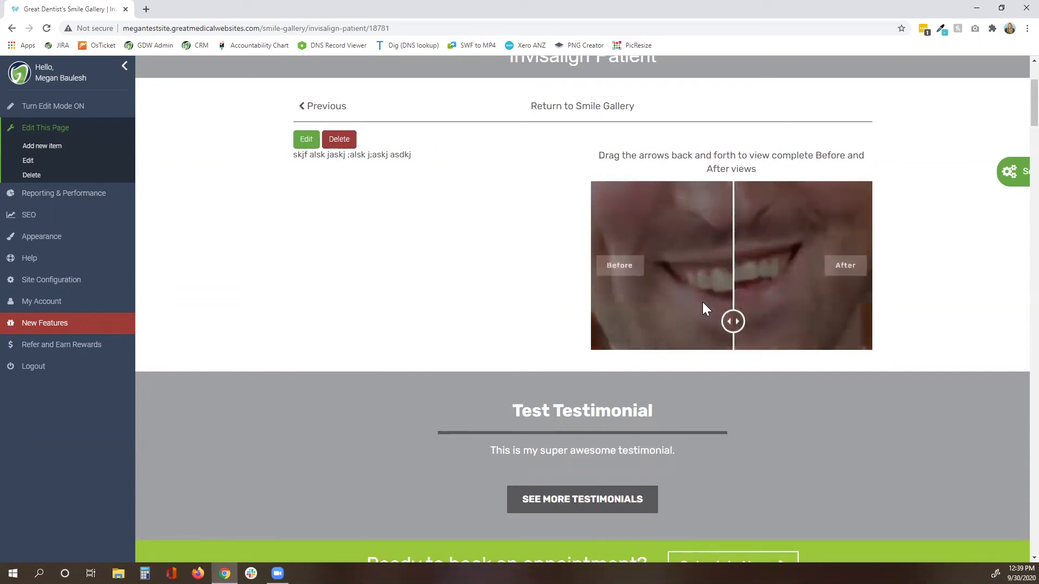